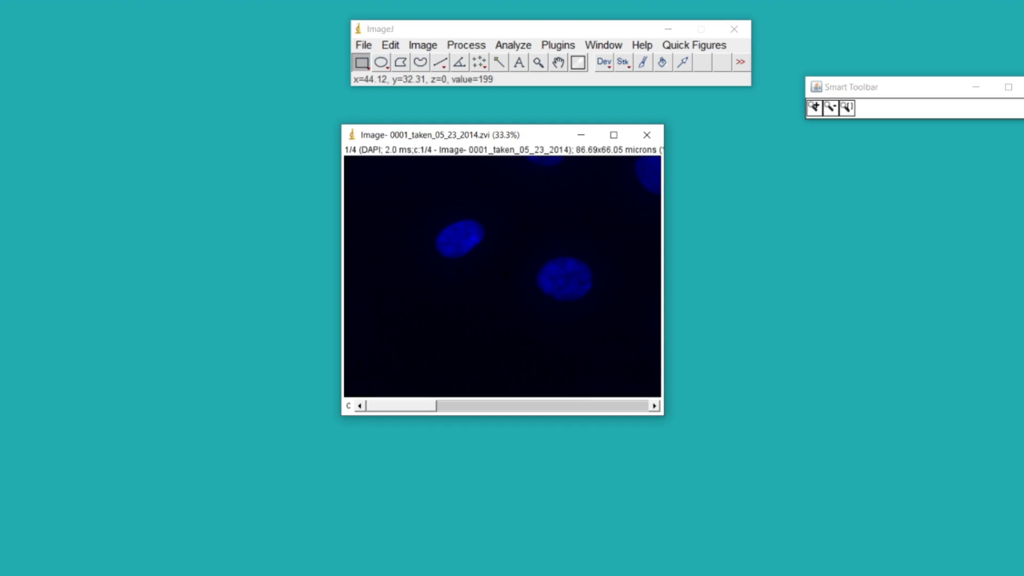
Move the channel slider from DAPI (1/4) to the Cy5 channel (4/4).
scroll(505, 274, "down", 3)
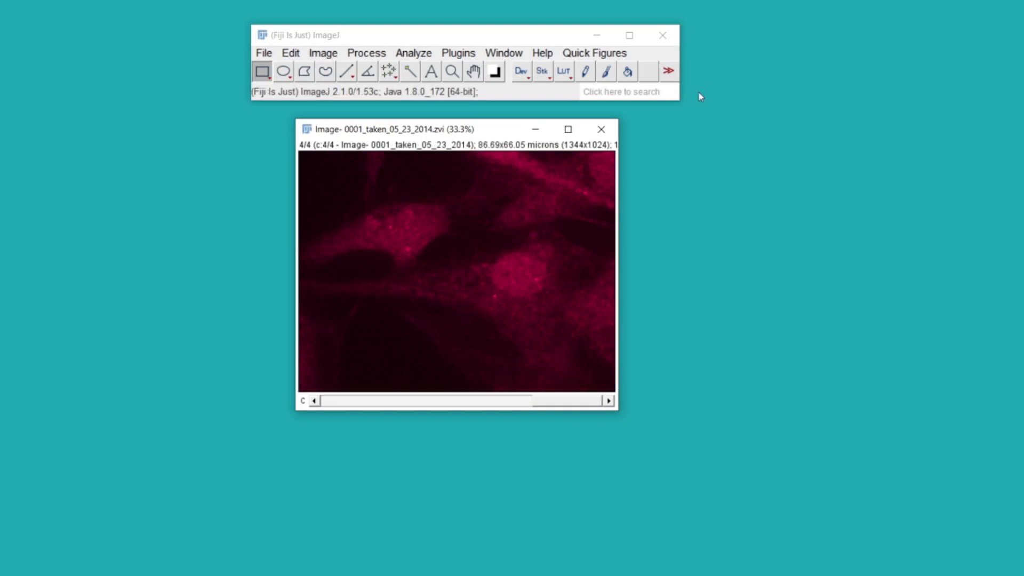
Show the QuickFigures main toolbar from the Plugins menu.
left_click(452, 54)
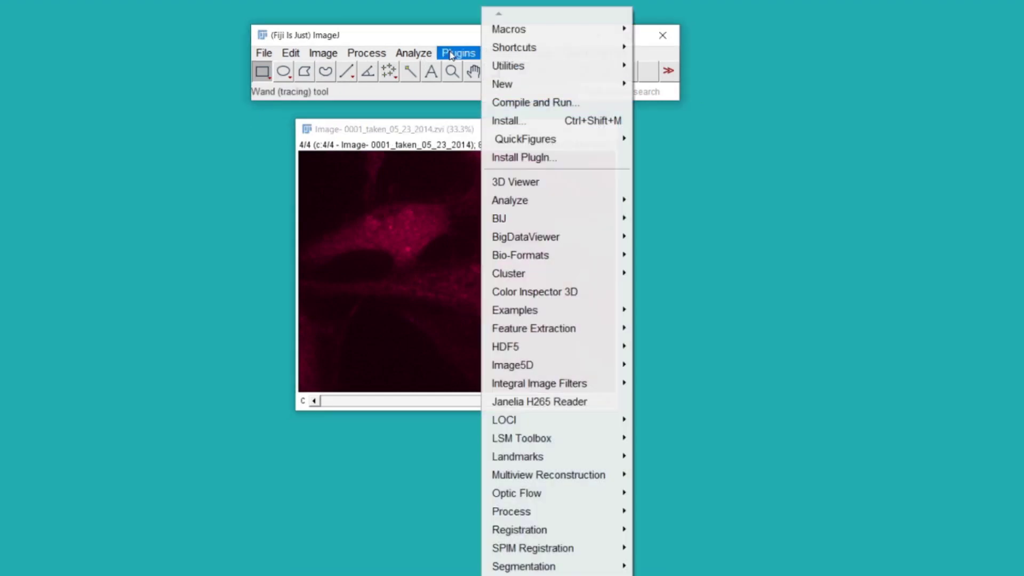
mouse_move(581, 145)
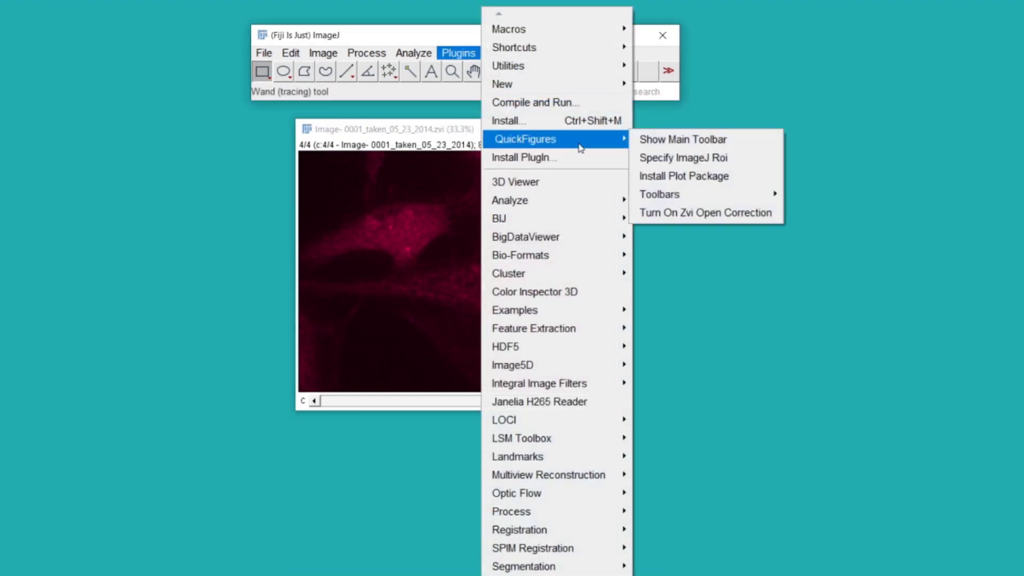
left_click(670, 143)
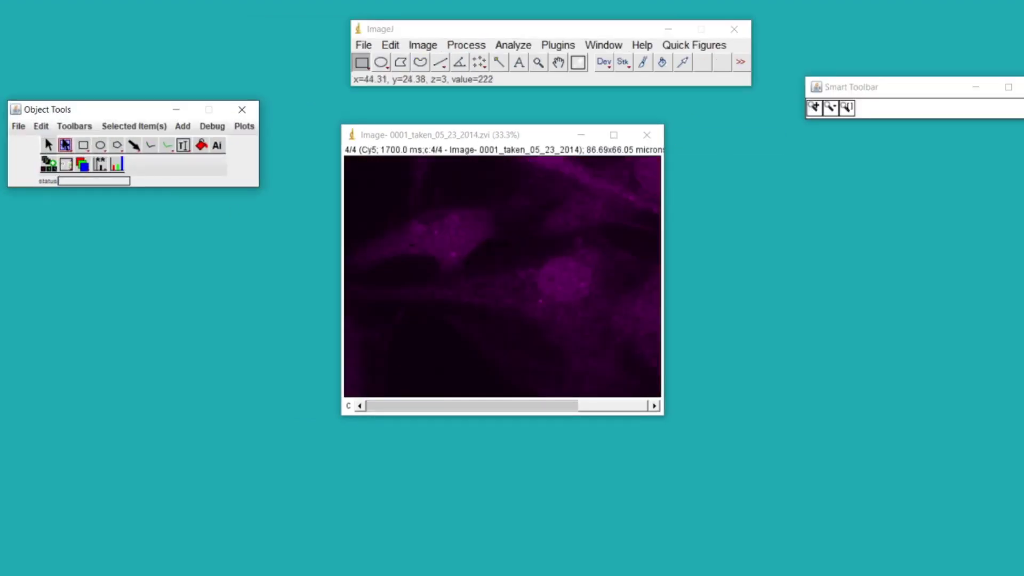
Set the image to channel 2 of 4, eGFP.
scroll(495, 230, "up", 3)
scroll(496, 230, "down", 2)
scroll(495, 230, "up", 2)
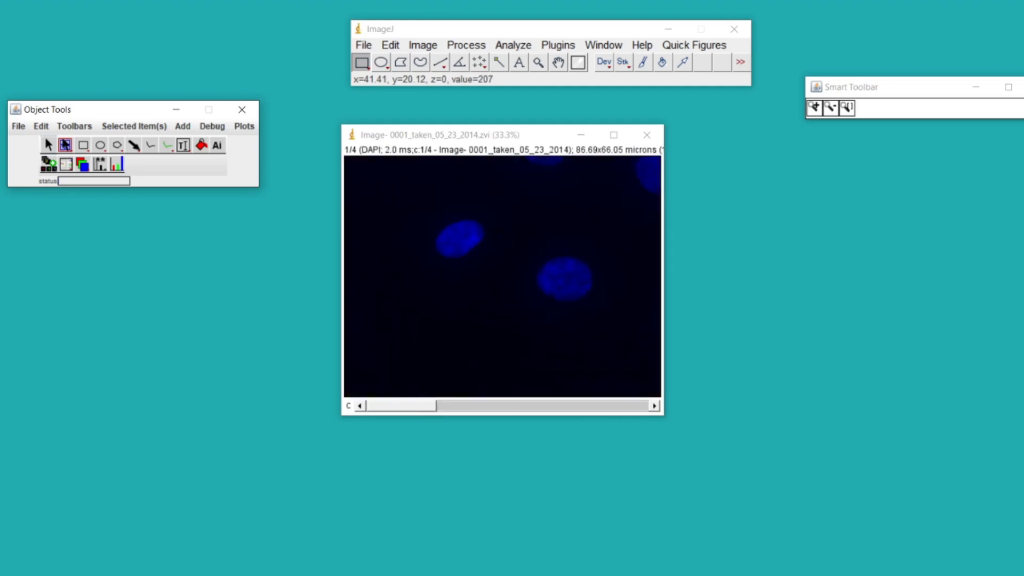
scroll(495, 229, "down", 2)
scroll(496, 230, "up", 1)
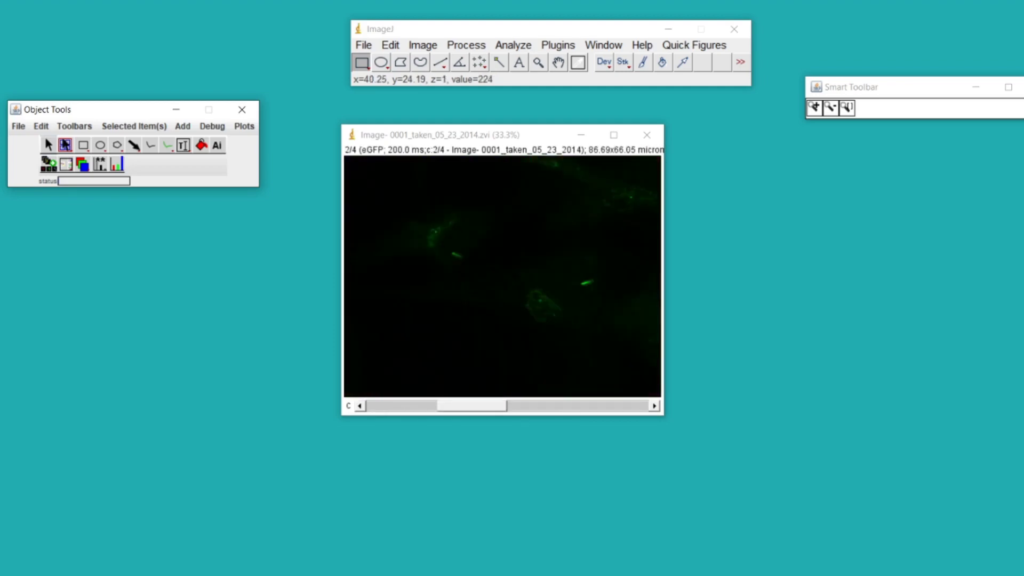
Outline the right-hand cell with a rectangle and build a Quick Multichannel Figure from it.
left_click_drag(489, 237, 631, 352)
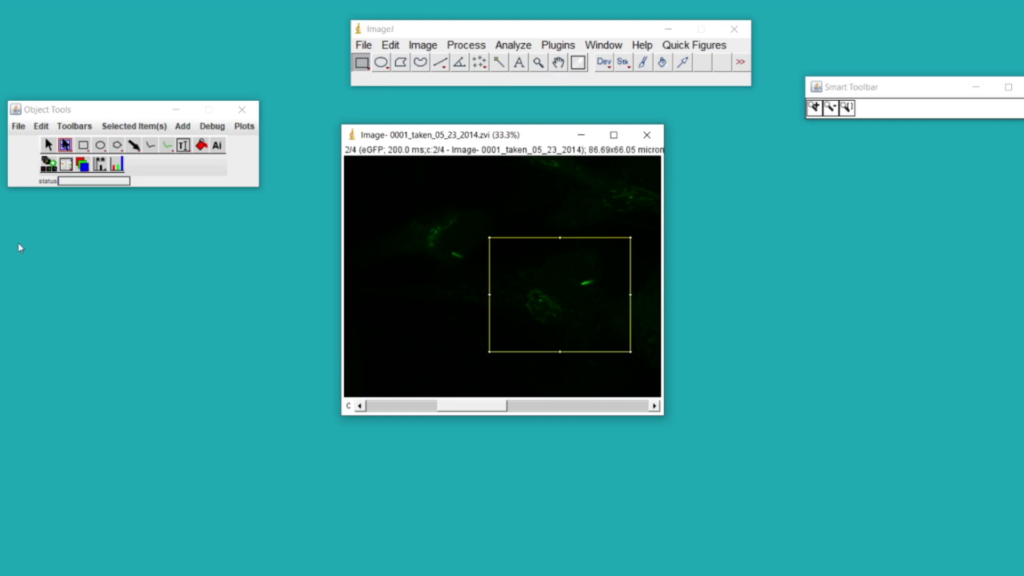
left_click(29, 168)
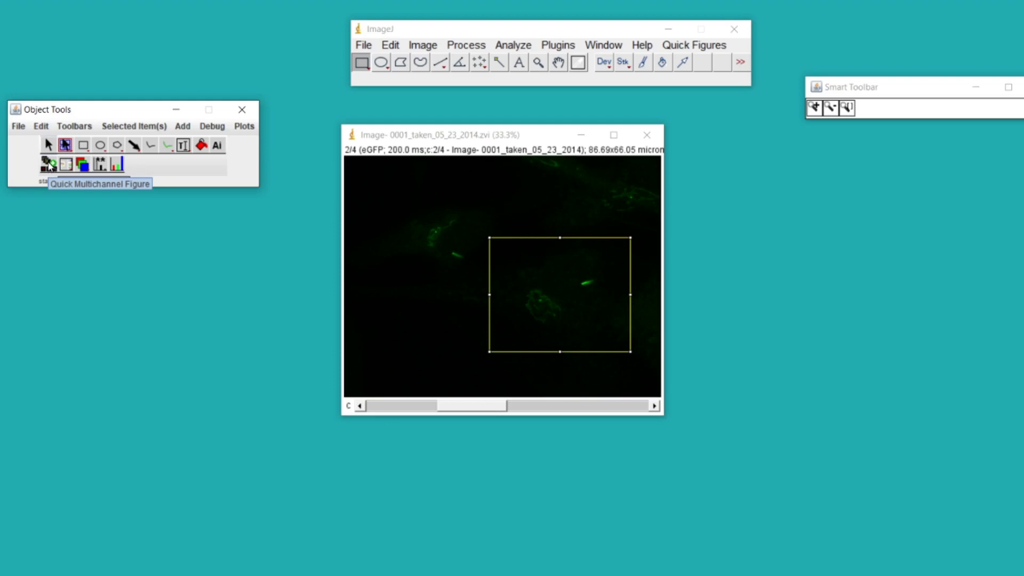
left_click(49, 165)
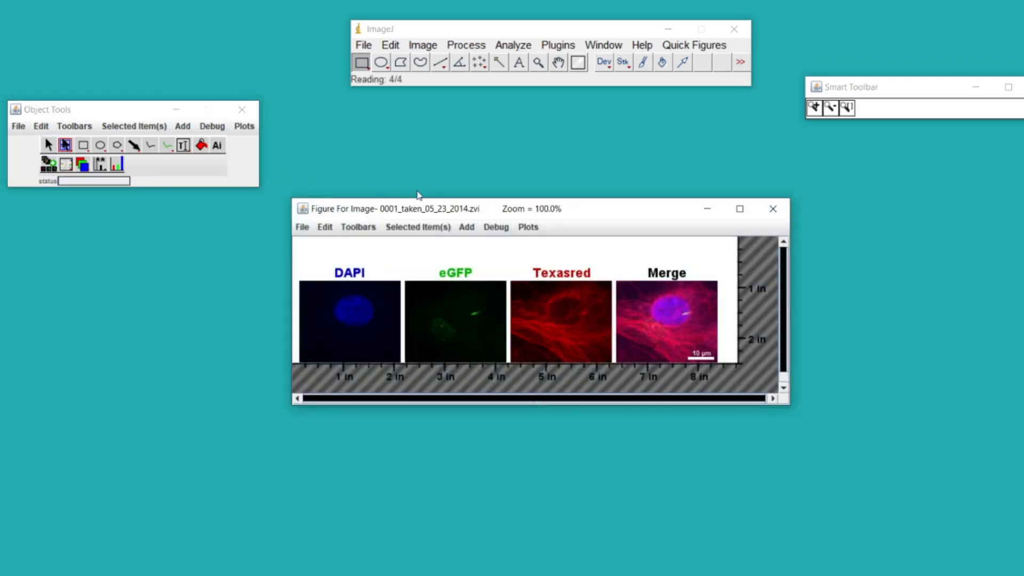
Widen the gaps between the four channel panels of the figure layout.
left_click_drag(444, 212, 450, 174)
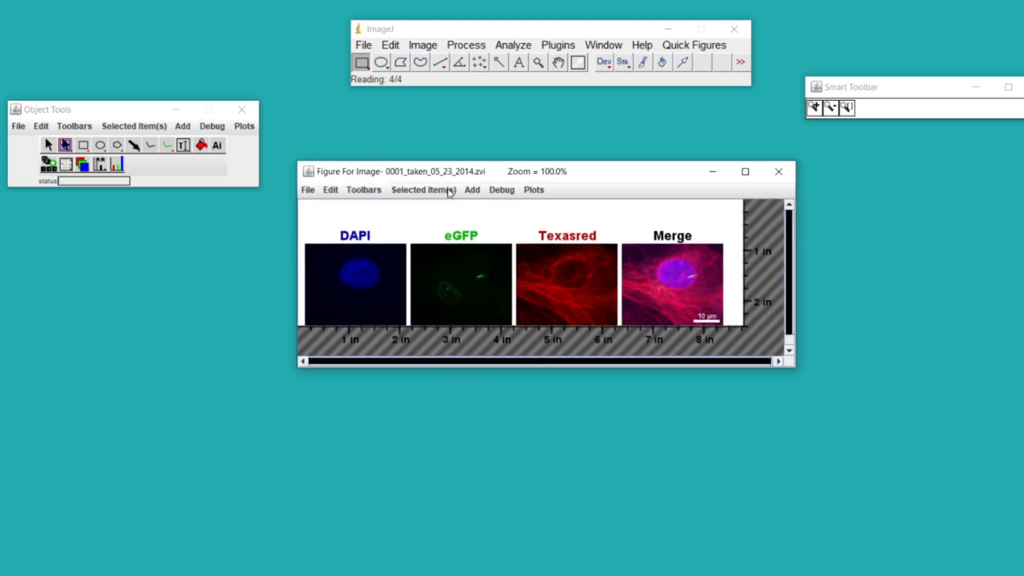
left_click(469, 310)
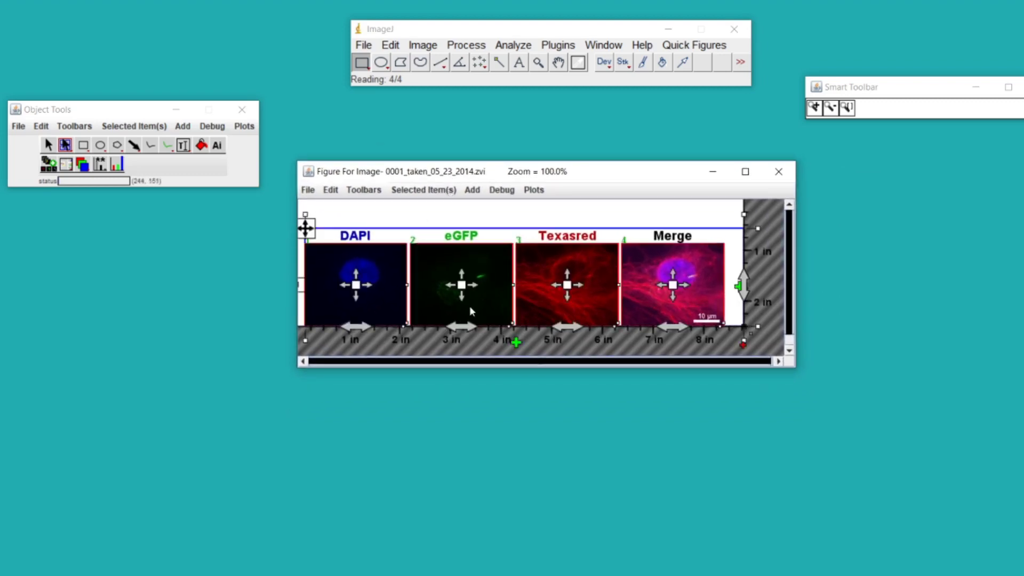
left_click_drag(463, 291, 464, 290)
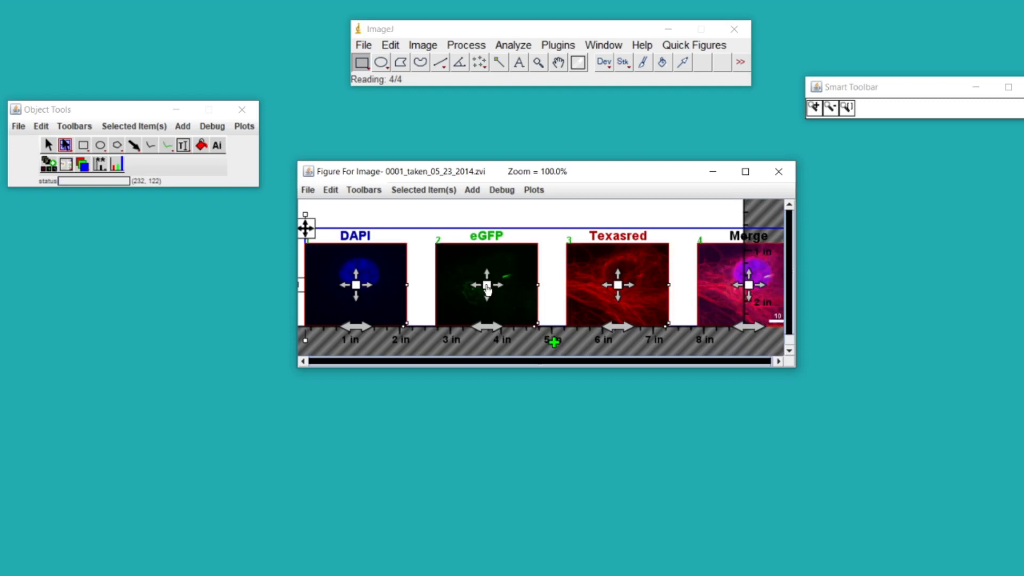
left_click(357, 237)
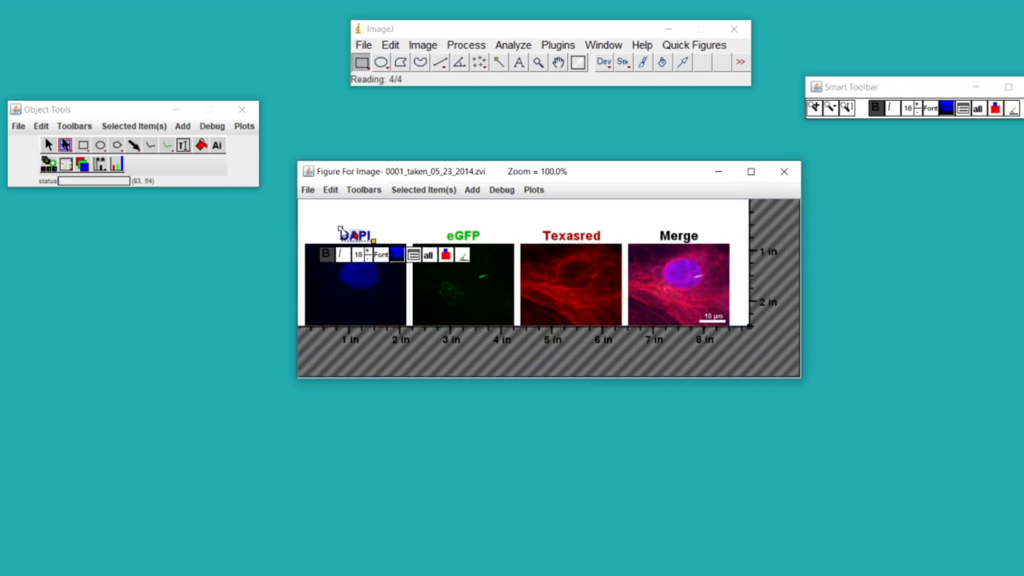
left_click(373, 248)
Switch the channel panels to greyscale with Change Color Modes, then back to colour.
right_click(373, 249)
mouse_move(408, 265)
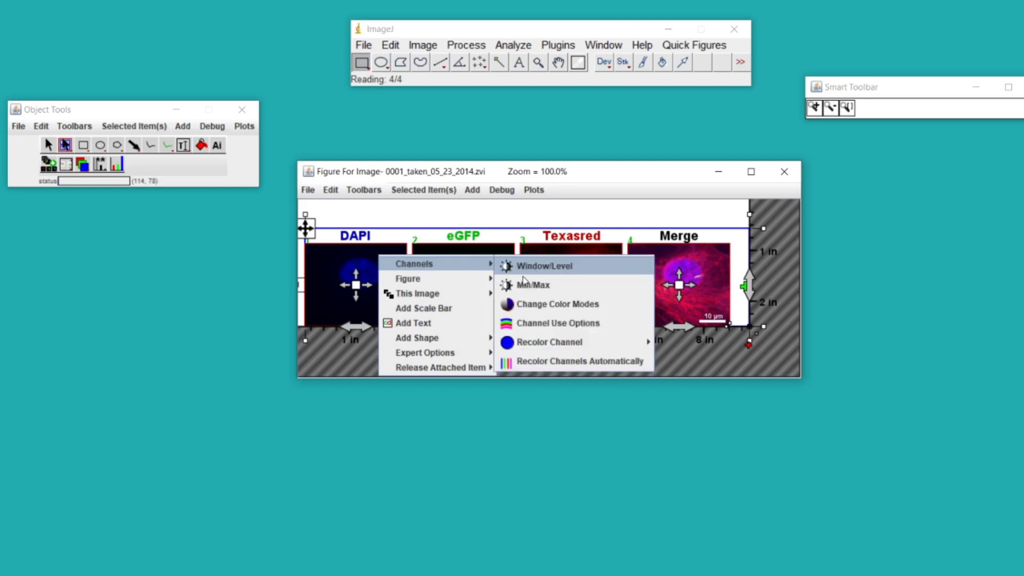
left_click(525, 309)
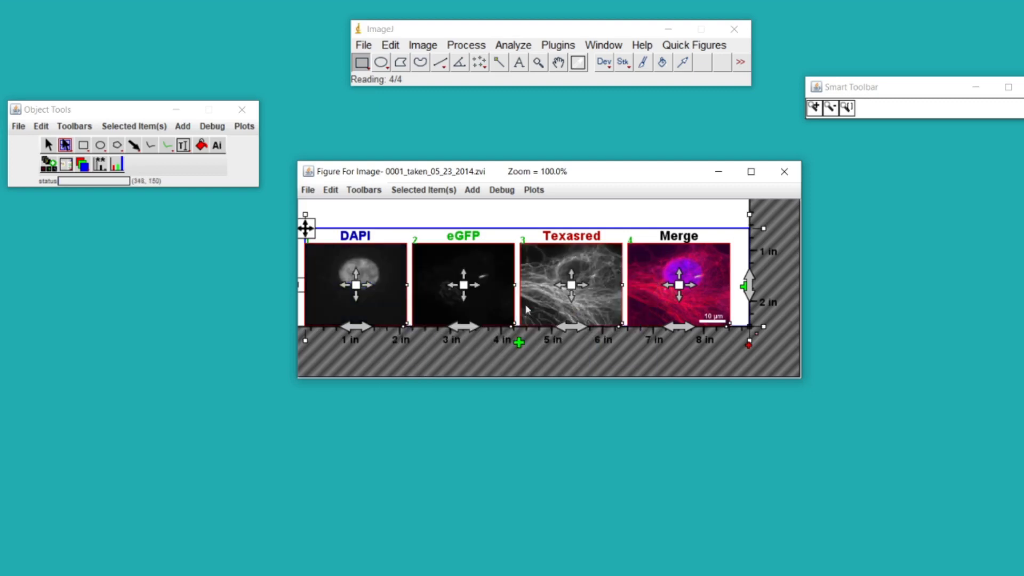
right_click(384, 265)
mouse_move(416, 270)
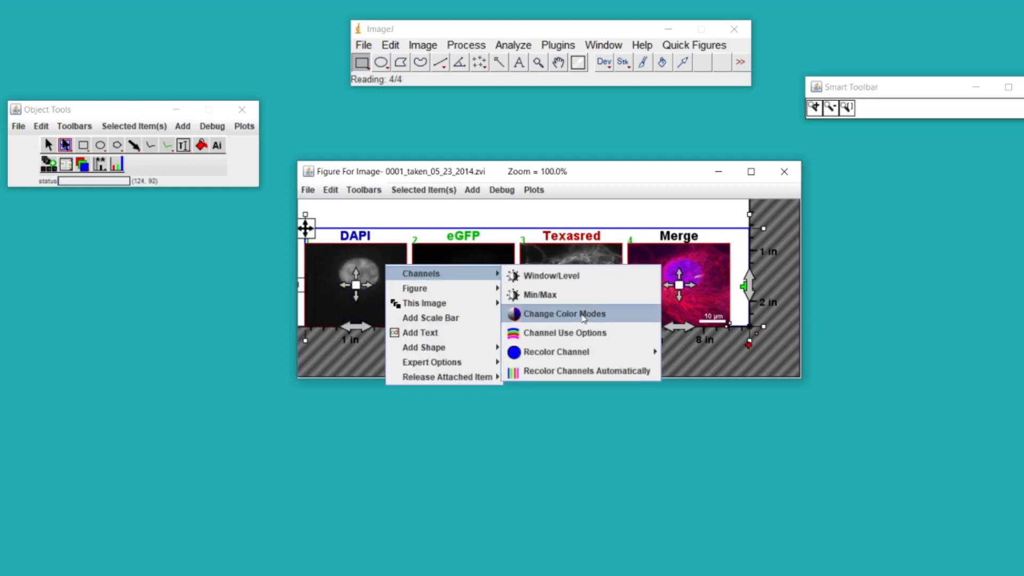
left_click(533, 312)
left_click(392, 291)
left_click(330, 239)
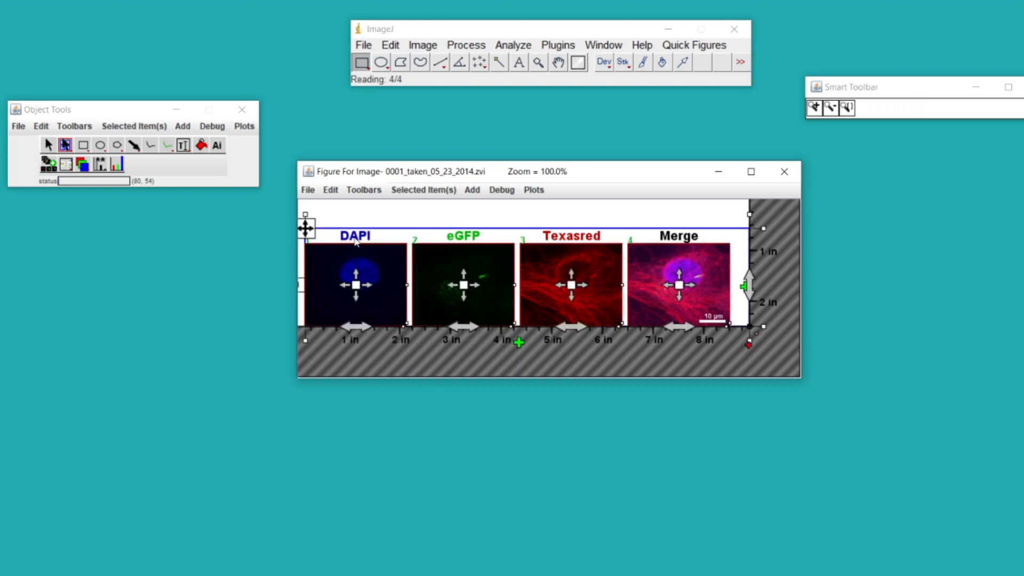
Set all channel labels to 16-point bold Arial with Edit All Channel Labels.
left_click_drag(305, 229, 311, 217)
right_click(360, 221)
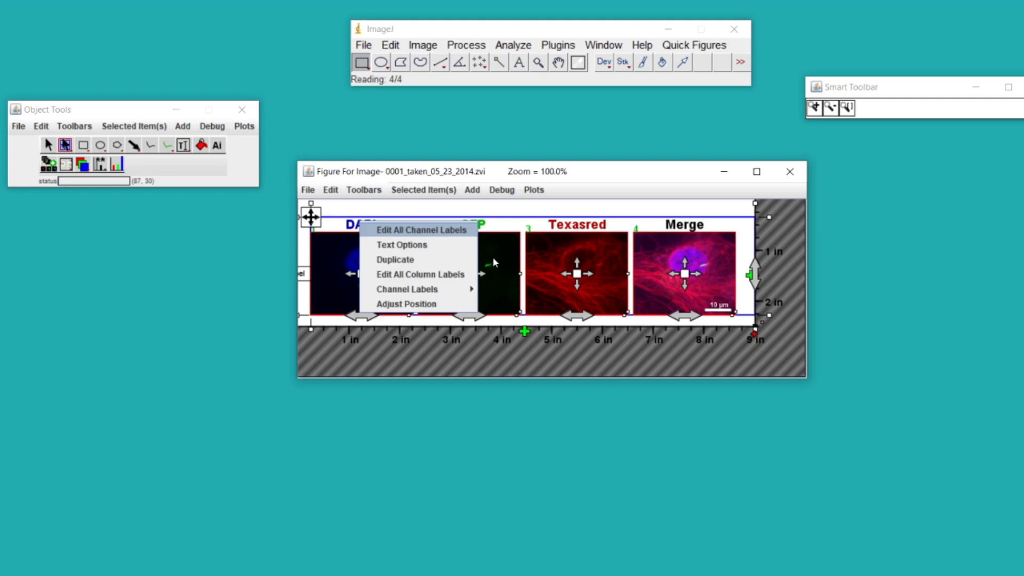
key("Return")
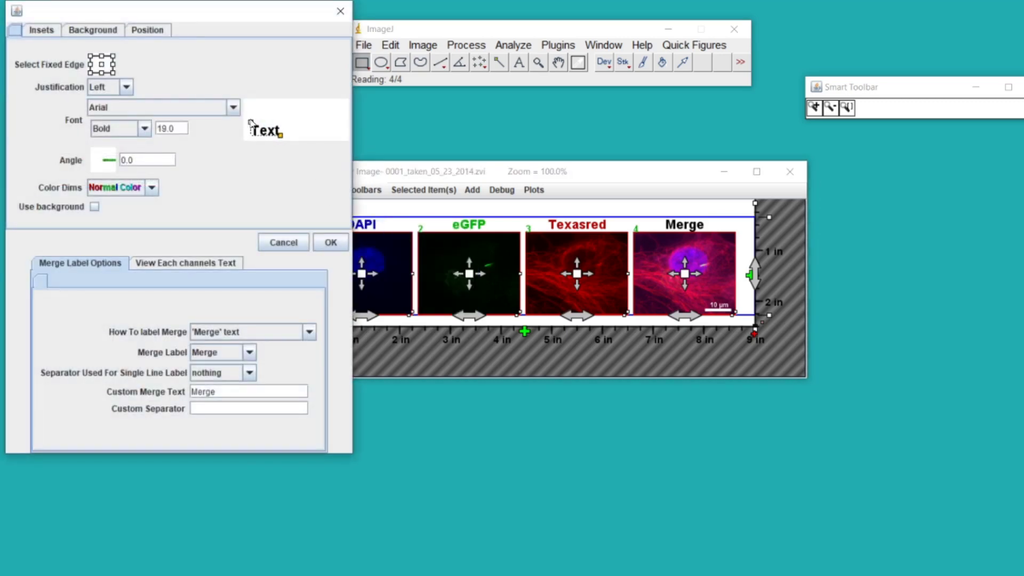
left_click_drag(251, 122, 249, 121)
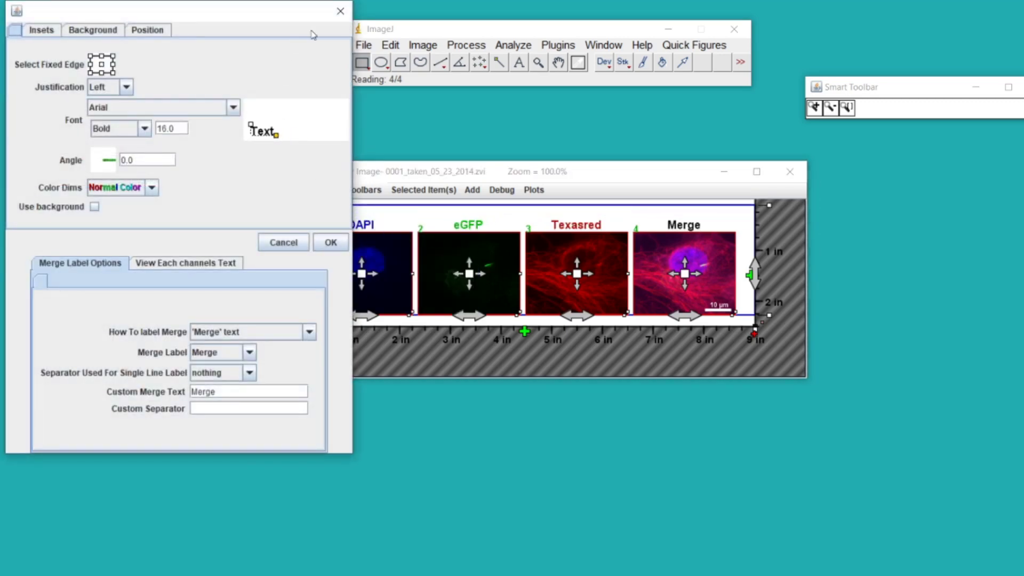
left_click(341, 11)
Turn bold off and back on for all channel labels from the eGFP label's toolbar.
left_click_drag(367, 175, 358, 184)
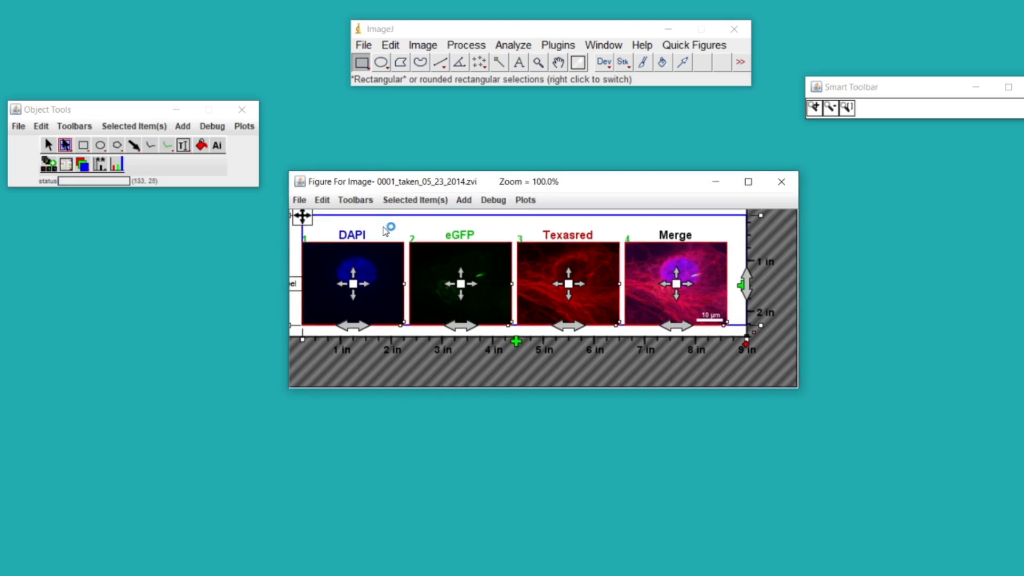
left_click(369, 281)
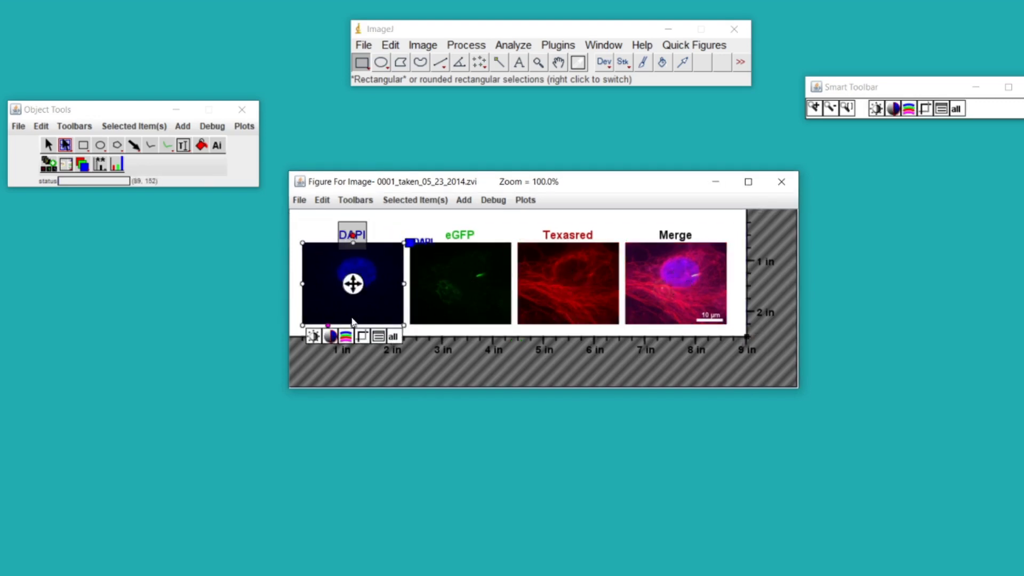
left_click(456, 235)
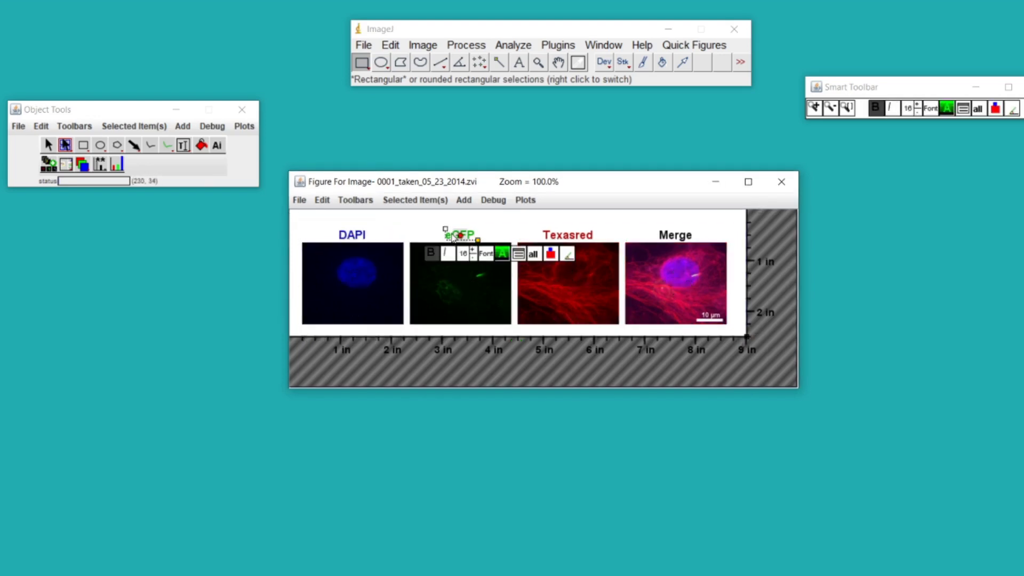
left_click(533, 255)
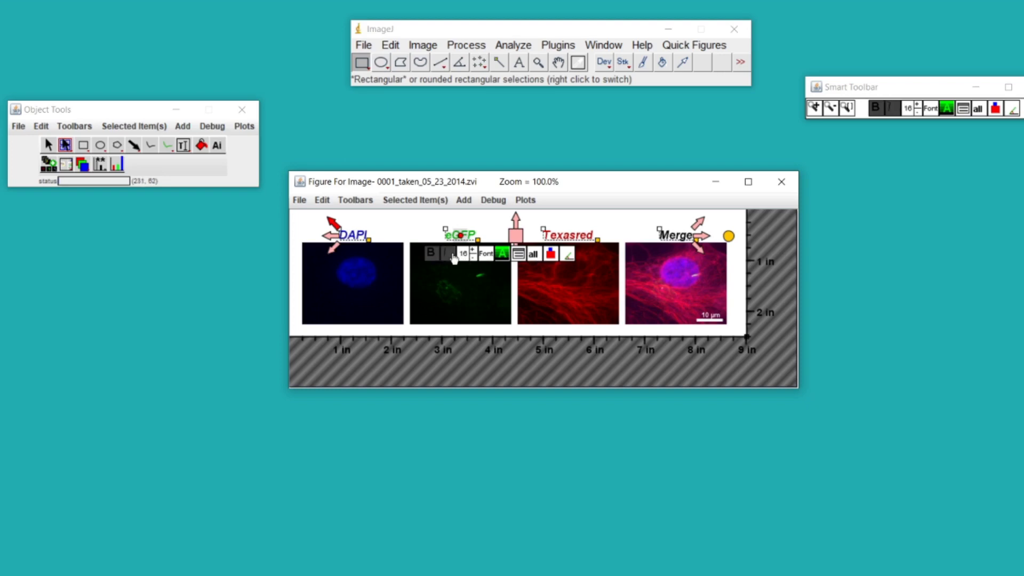
left_click(431, 255)
left_click(431, 255)
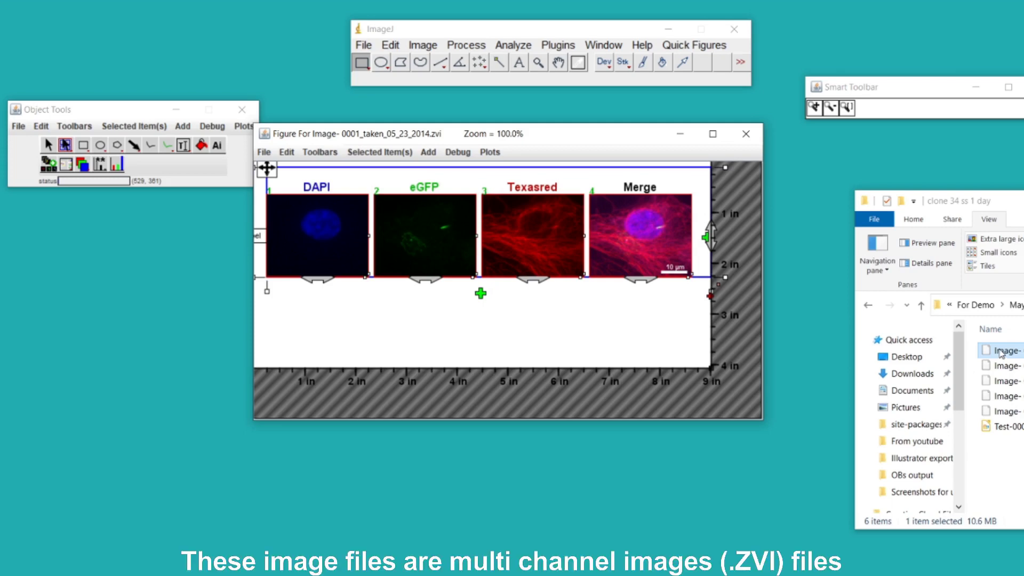
Drop the .zvi image into the figure and crop it to 600×377 at x 164, y 129.
left_click_drag(1001, 353, 329, 257)
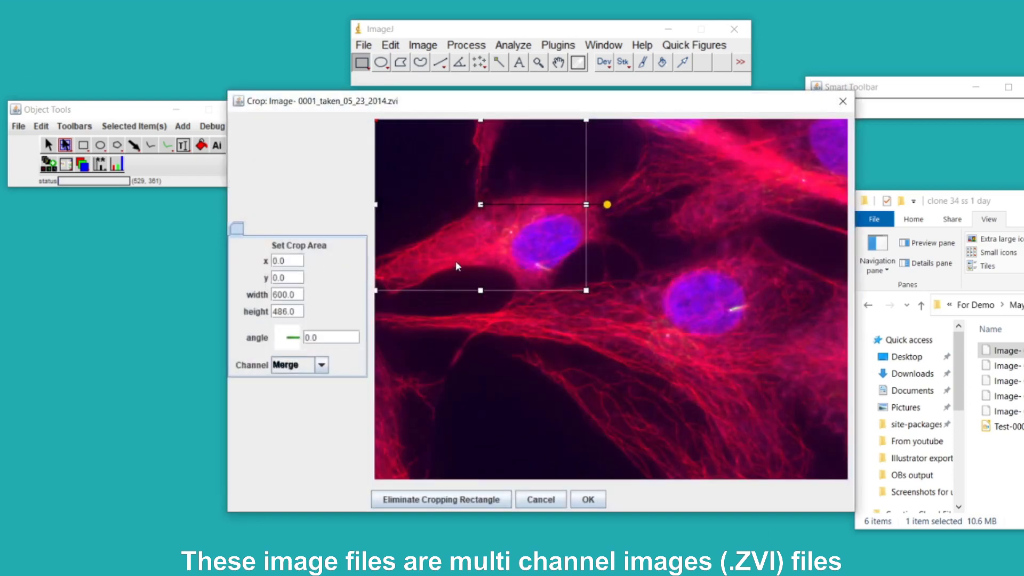
left_click_drag(483, 205, 537, 249)
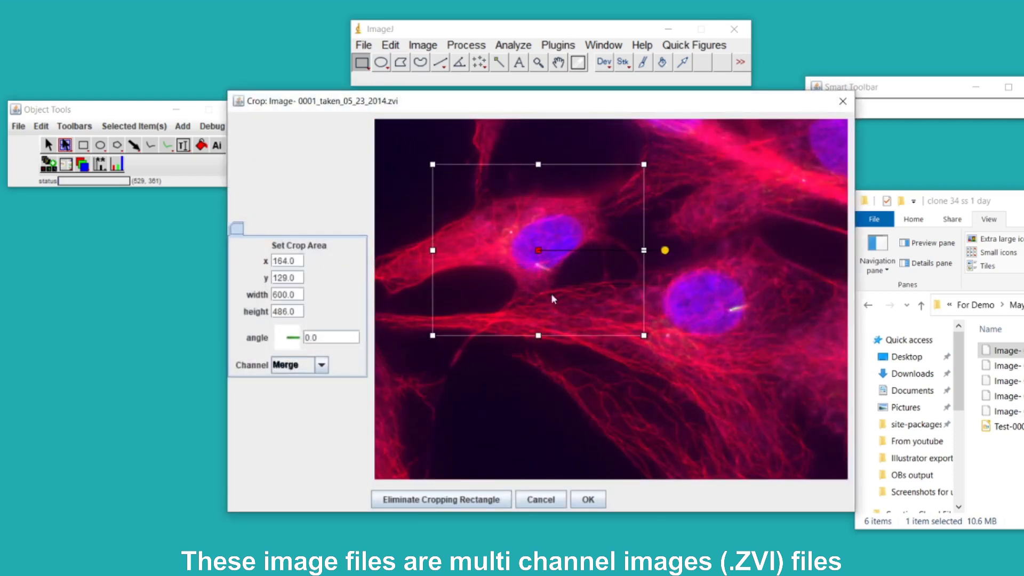
left_click_drag(536, 338, 537, 296)
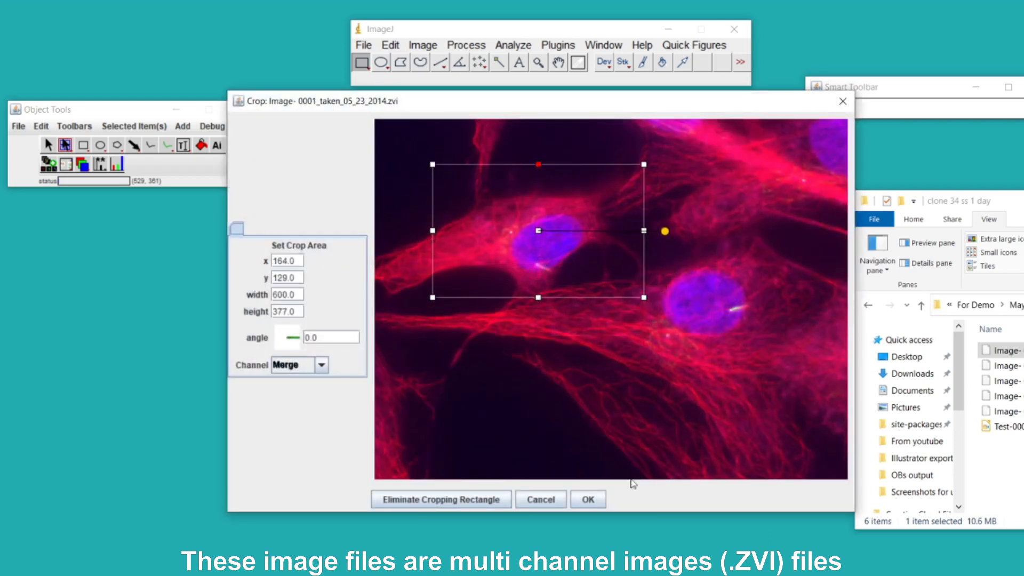
left_click(588, 499)
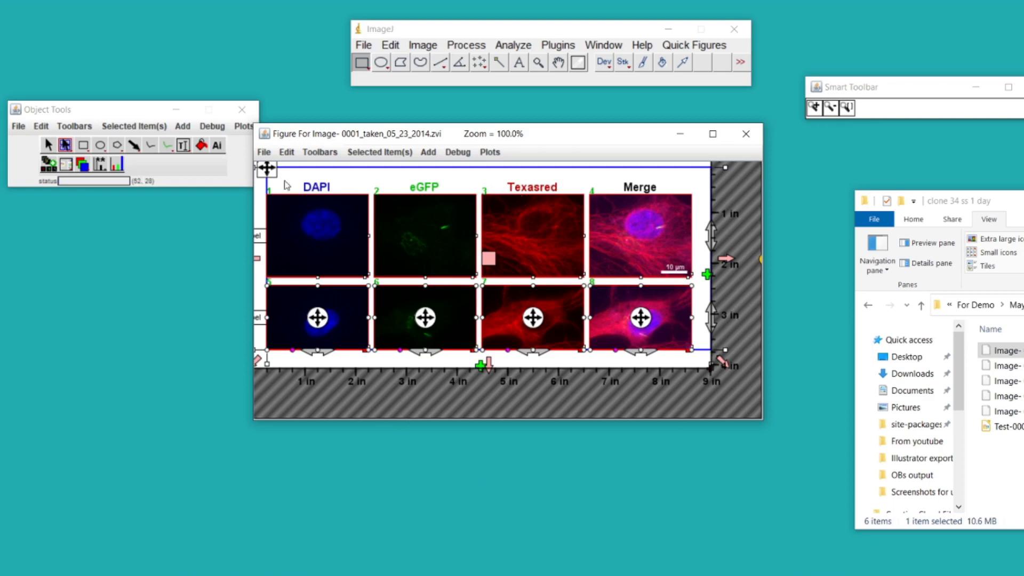
Add Image-0009 as a new panel row, cropped to a small region around one nucleus.
left_click_drag(267, 169, 278, 197)
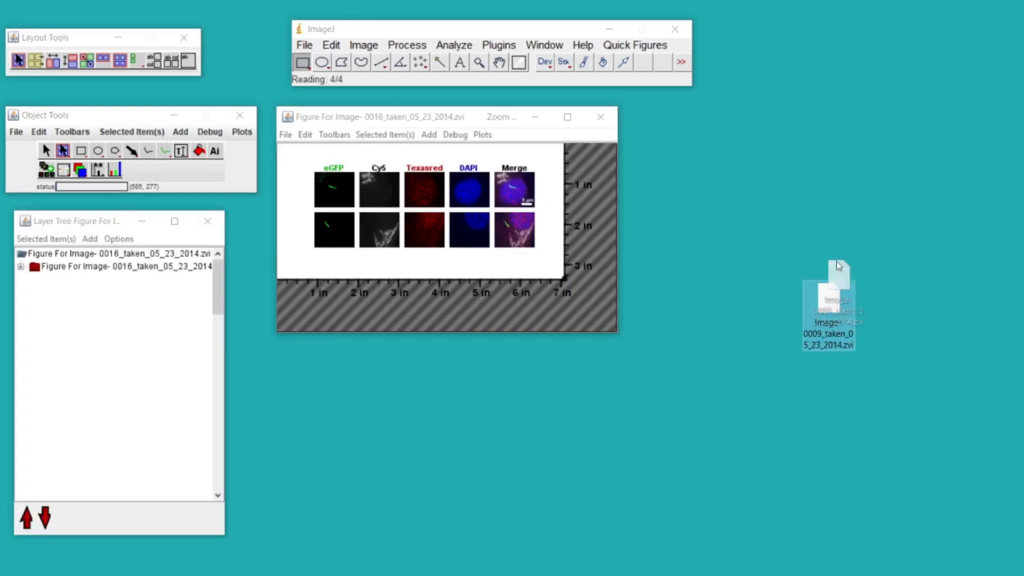
left_click_drag(830, 302, 313, 302)
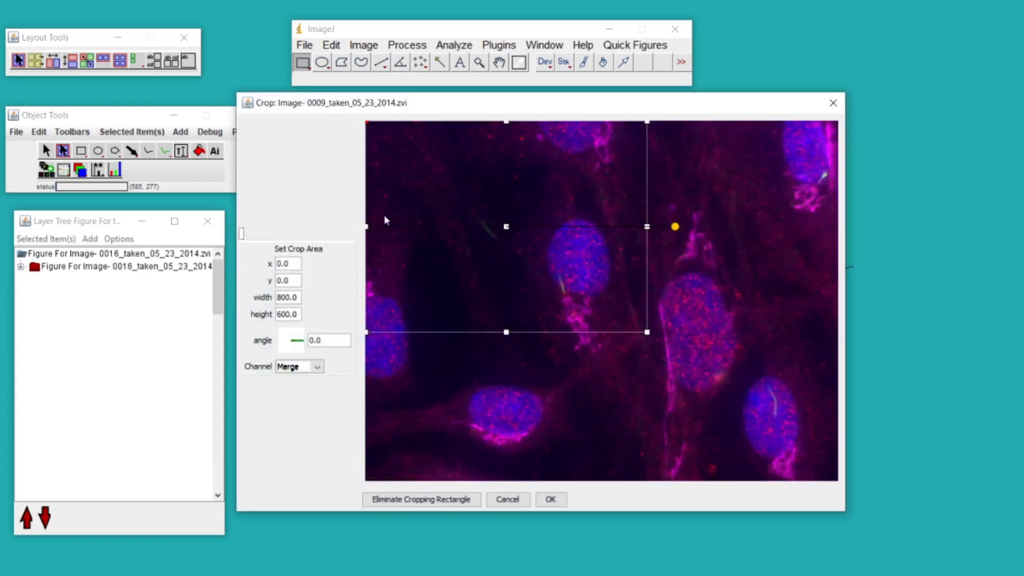
left_click_drag(472, 224, 622, 265)
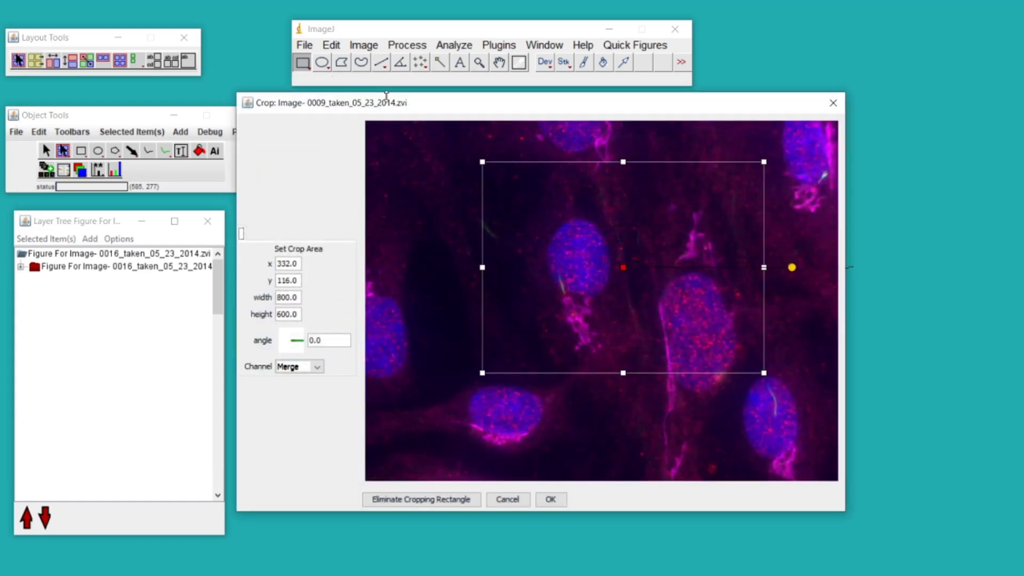
left_click_drag(483, 162, 650, 244)
left_click_drag(686, 277, 581, 307)
left_click(553, 499)
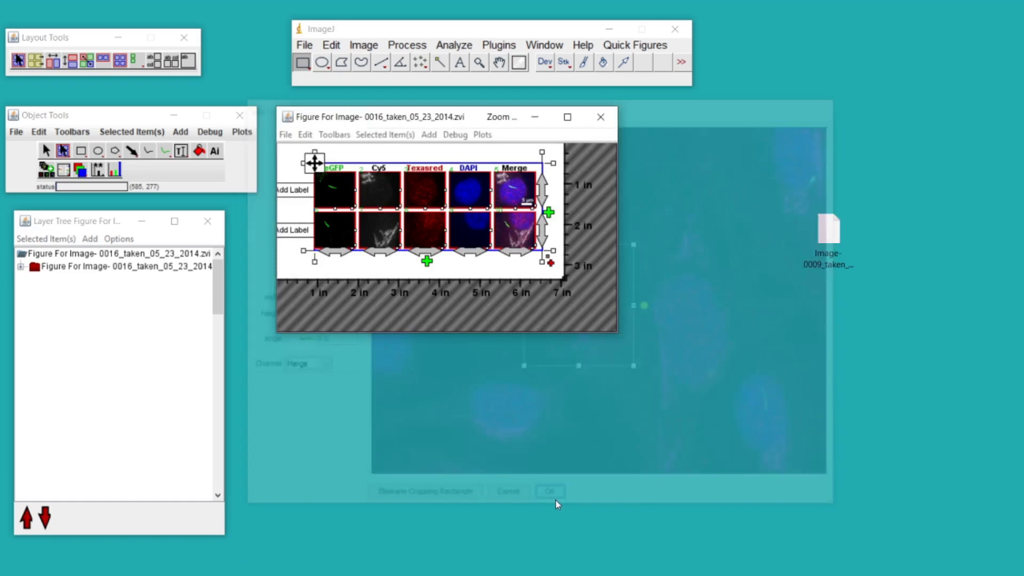
Shift the bottom panel row left and add another image's panels cropped over a nucleus.
left_click(433, 284)
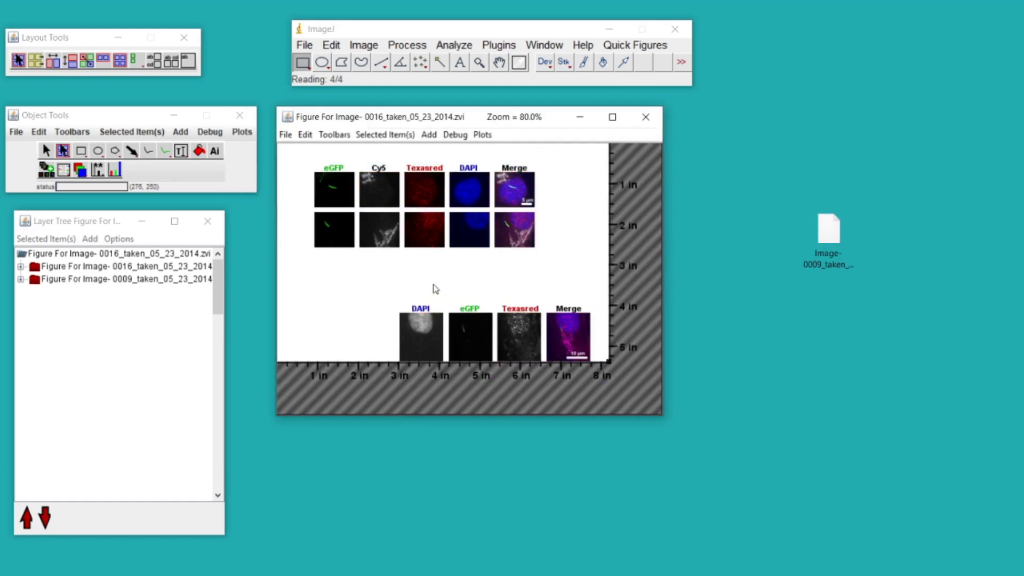
left_click(450, 316)
left_click_drag(401, 308, 313, 318)
left_click_drag(828, 232, 328, 348)
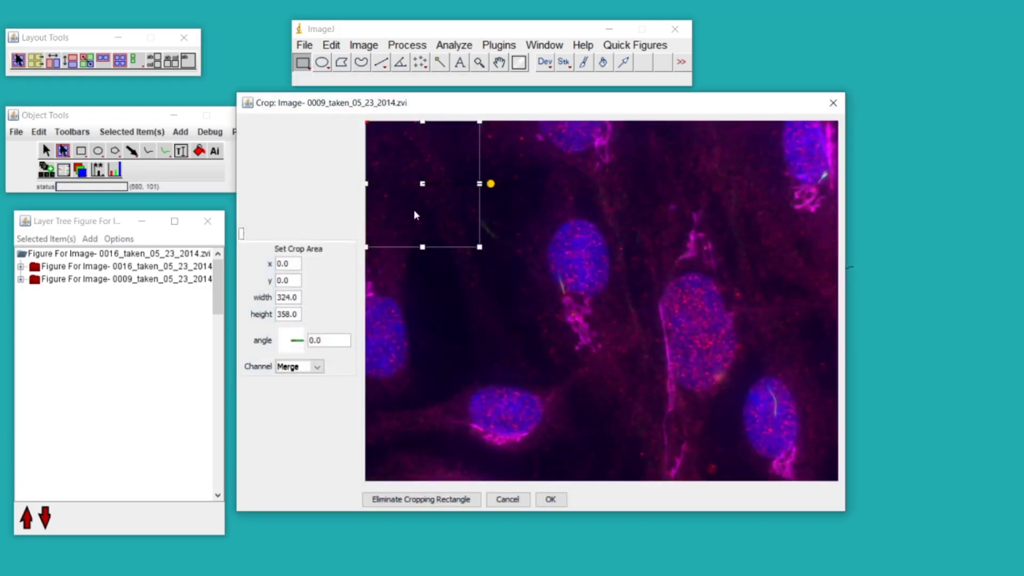
left_click_drag(415, 215, 537, 433)
left_click(551, 499)
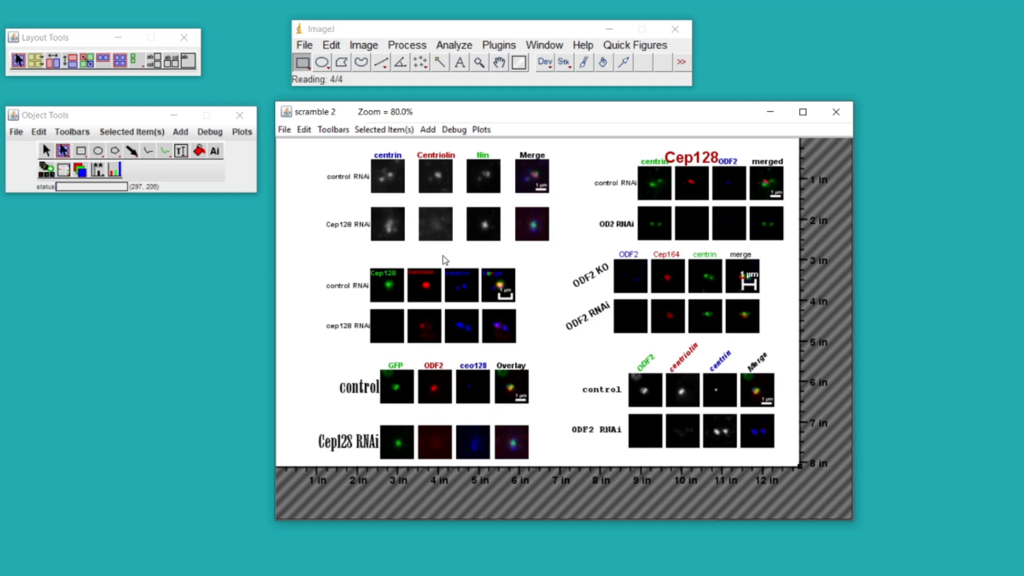
Apply the default template to the scramble 2 figure via Edit > Figure Format.
left_click(304, 129)
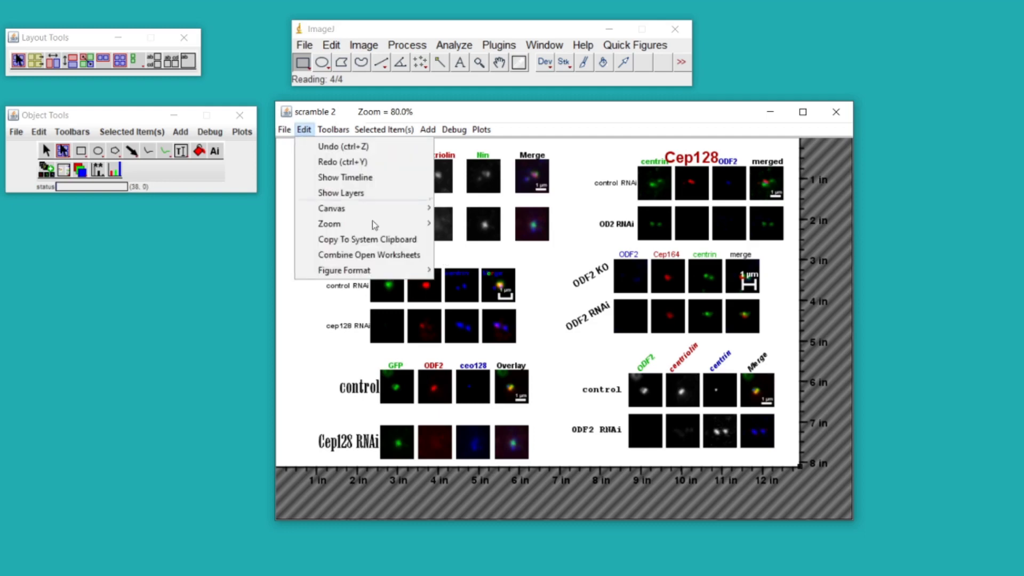
mouse_move(410, 267)
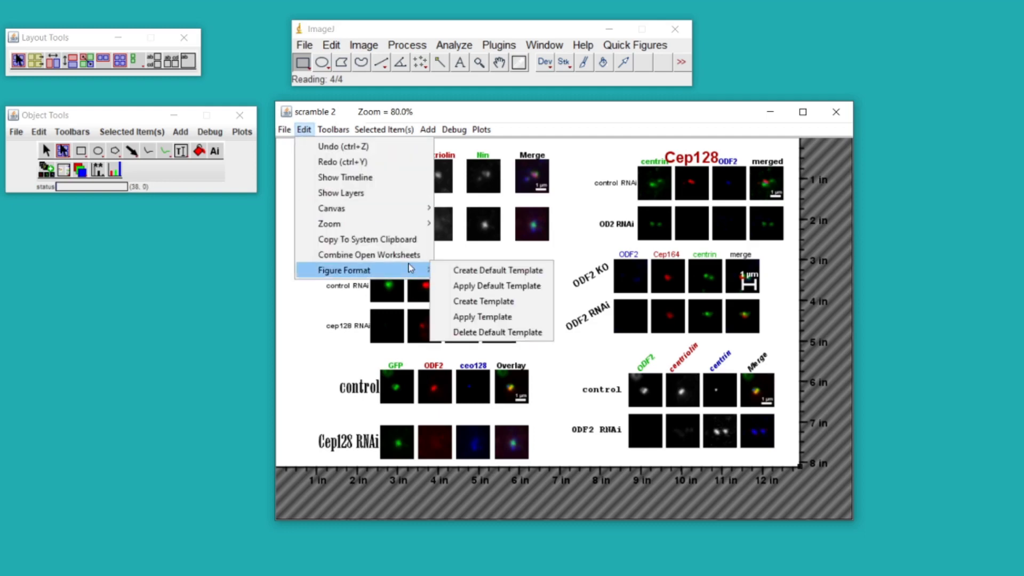
left_click(486, 285)
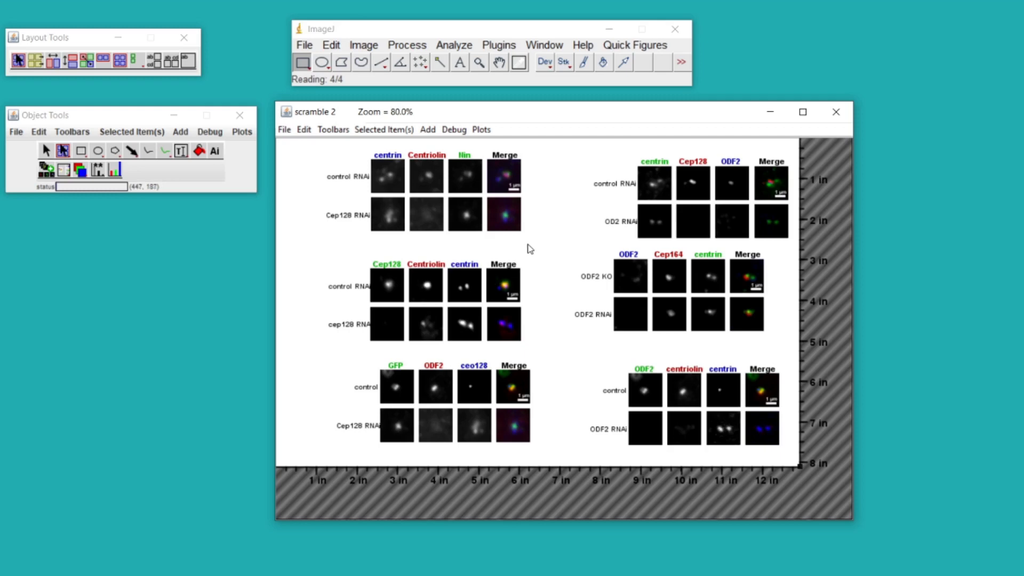
Select all six panel groups and align them with Align > Like Grid.
left_click(344, 205)
left_click(362, 307, "shift")
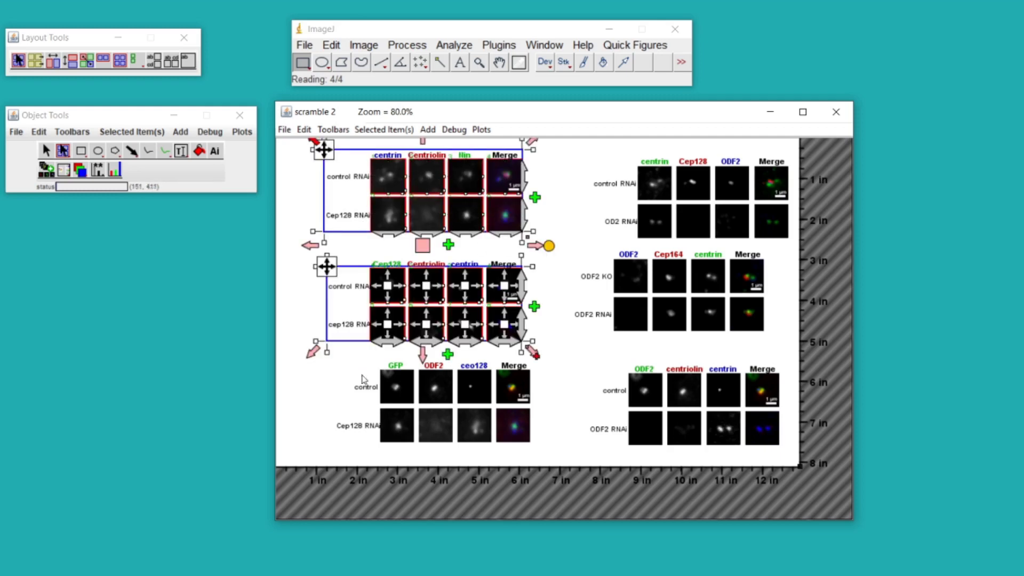
left_click(364, 406, "shift")
left_click(607, 410, "shift")
left_click(613, 277, "shift")
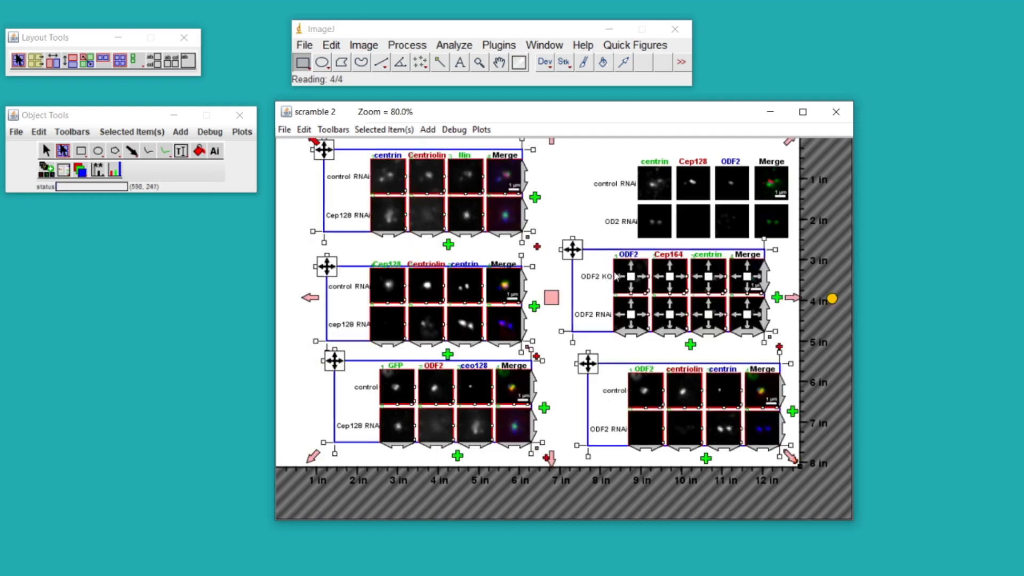
left_click(631, 211, "shift")
left_click(385, 130)
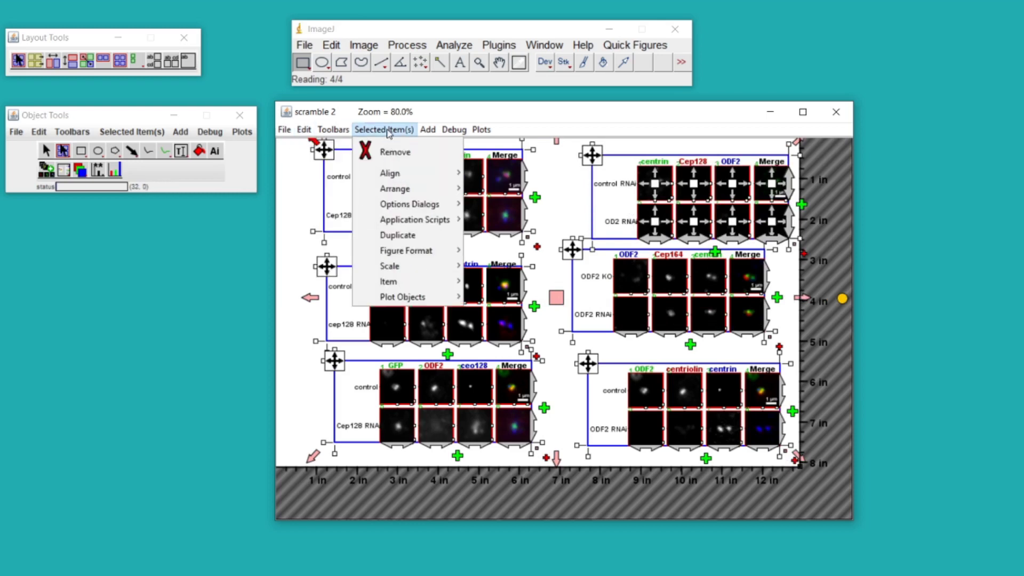
mouse_move(411, 173)
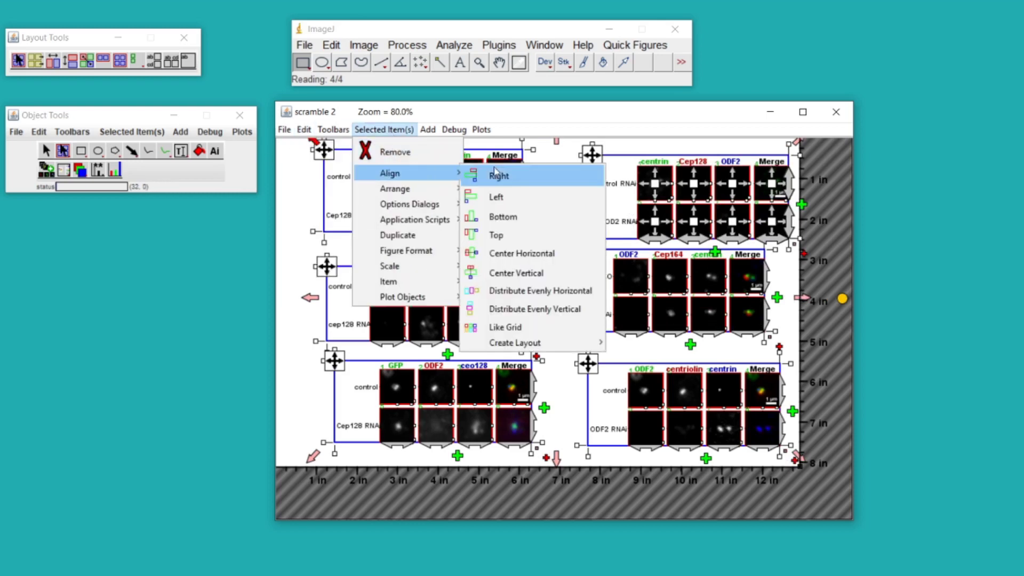
left_click(542, 327)
left_click(550, 261)
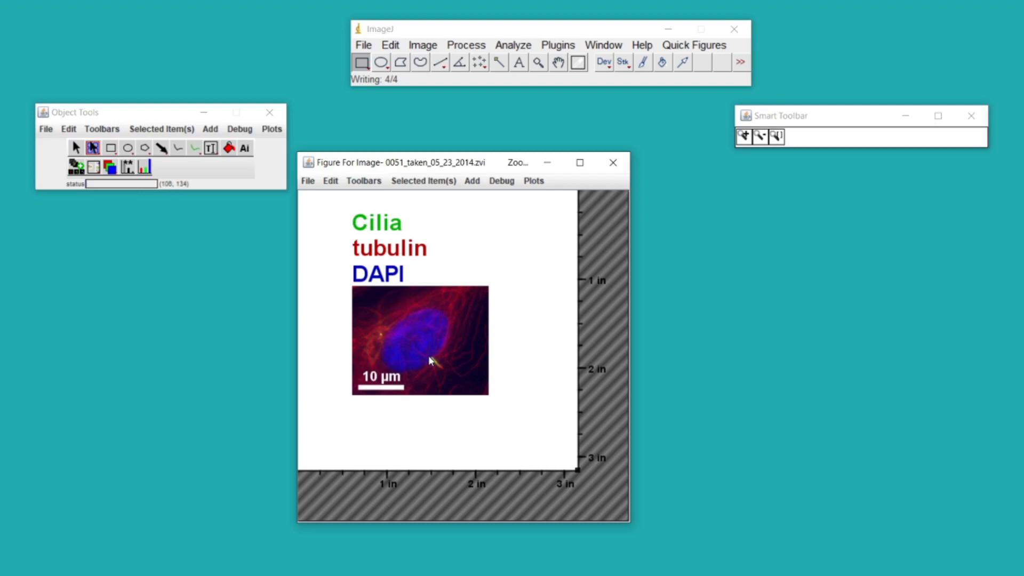
Activate the inset tool from the lower row of Object Tools, leaving the Cilia figure unchanged.
left_click(473, 249)
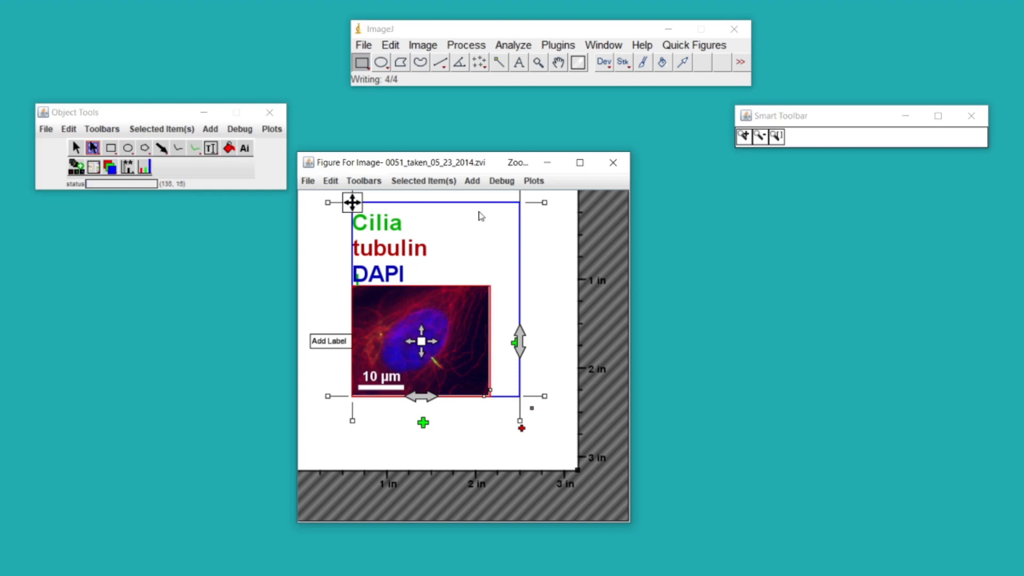
left_click(344, 247)
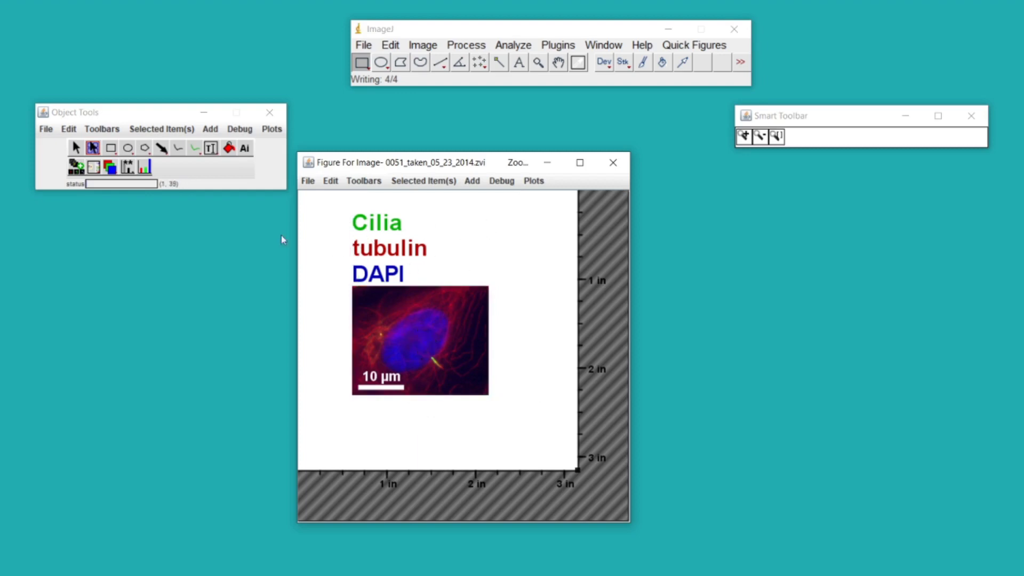
left_click(94, 168)
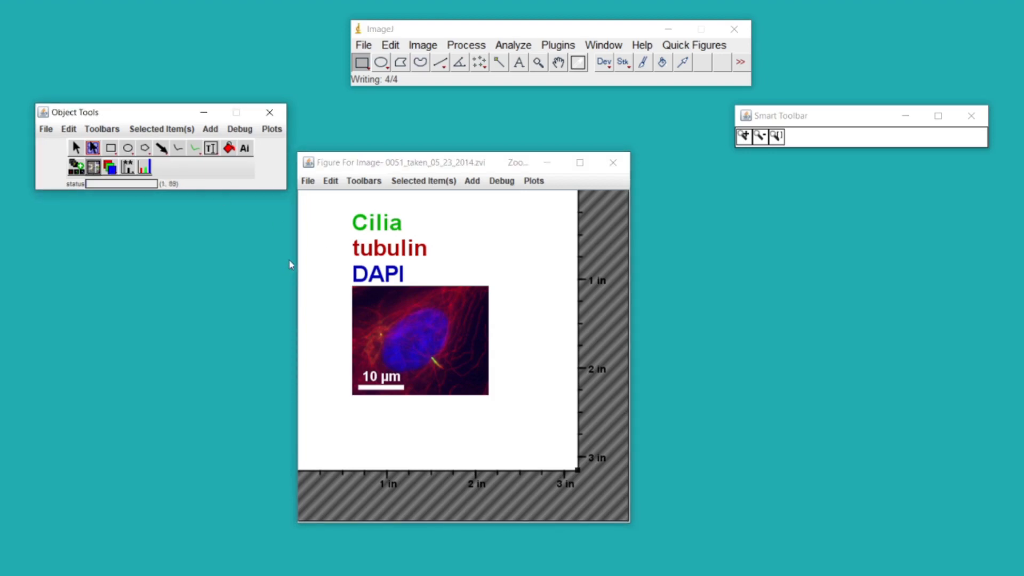
Draw two inset regions on the cell image and resize both to refine the inset rows.
left_click(370, 323)
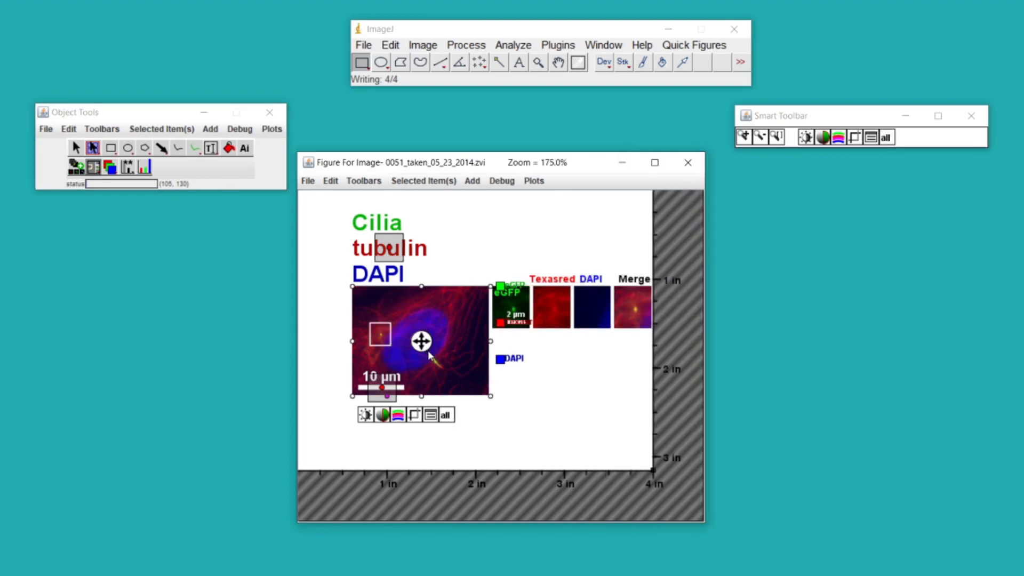
left_click_drag(428, 351, 461, 381)
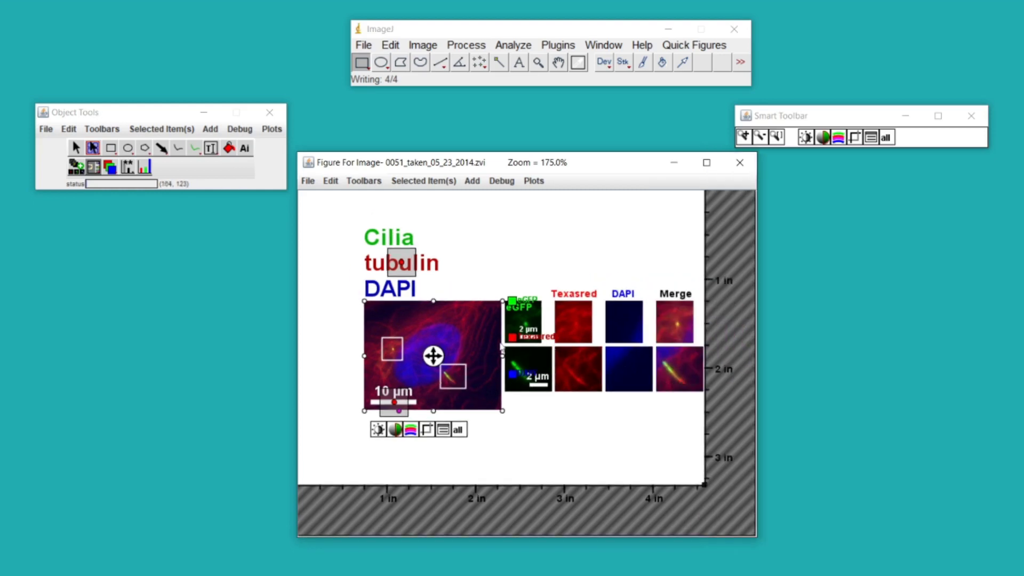
left_click(462, 376)
mouse_move(465, 369)
left_mouse_down()
mouse_move(454, 370)
mouse_move(465, 377)
mouse_move(462, 366)
left_mouse_up()
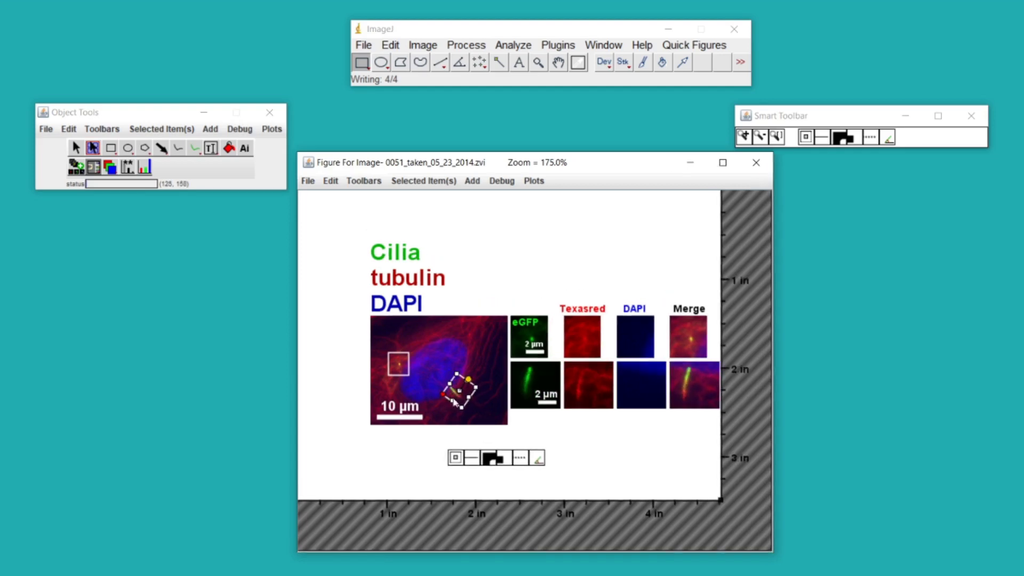
left_click_drag(455, 408, 447, 384)
Remove the small square inset region and its row of inset panels.
left_click(401, 362)
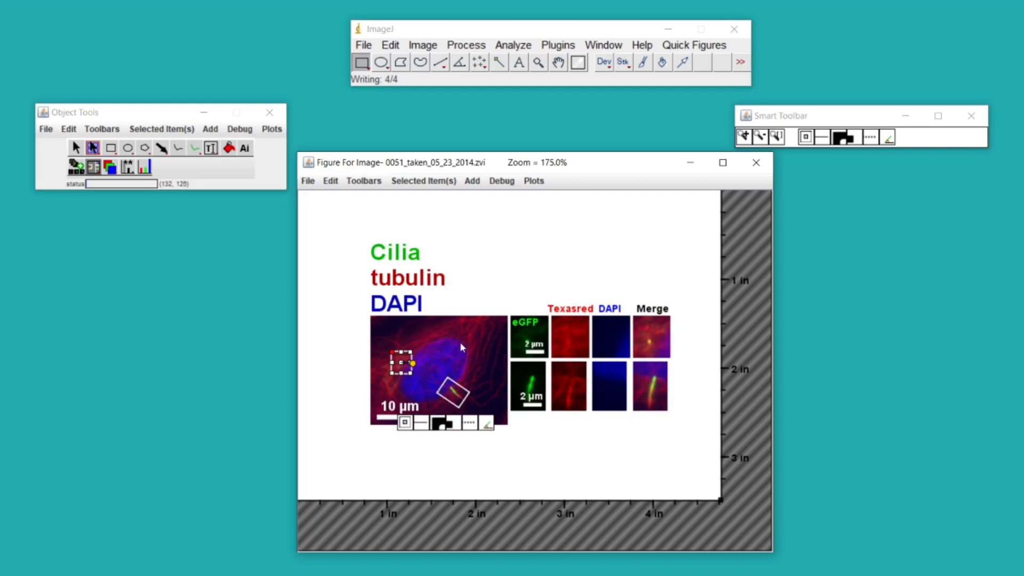
left_click(463, 266)
left_click(355, 326)
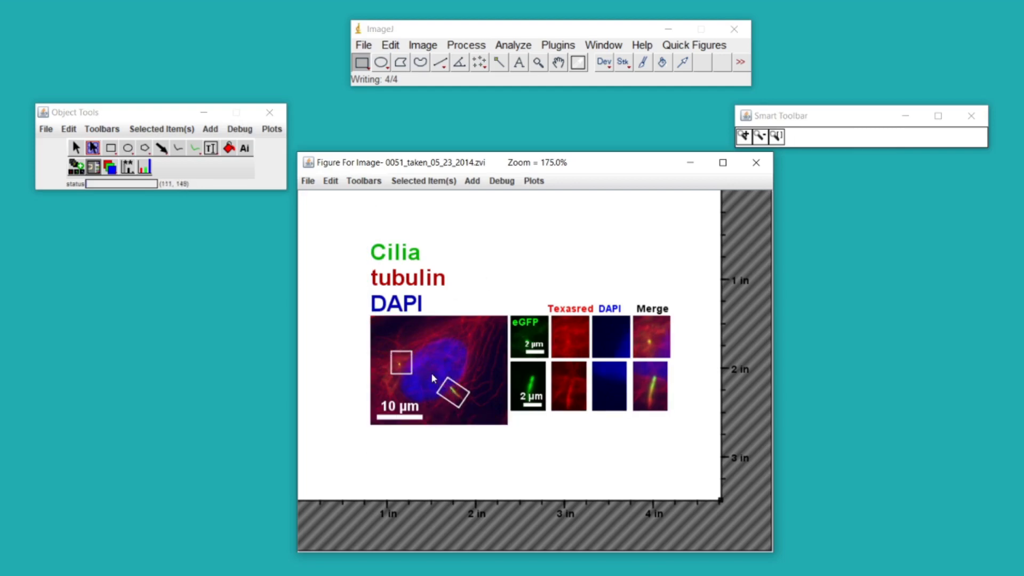
left_click(400, 365)
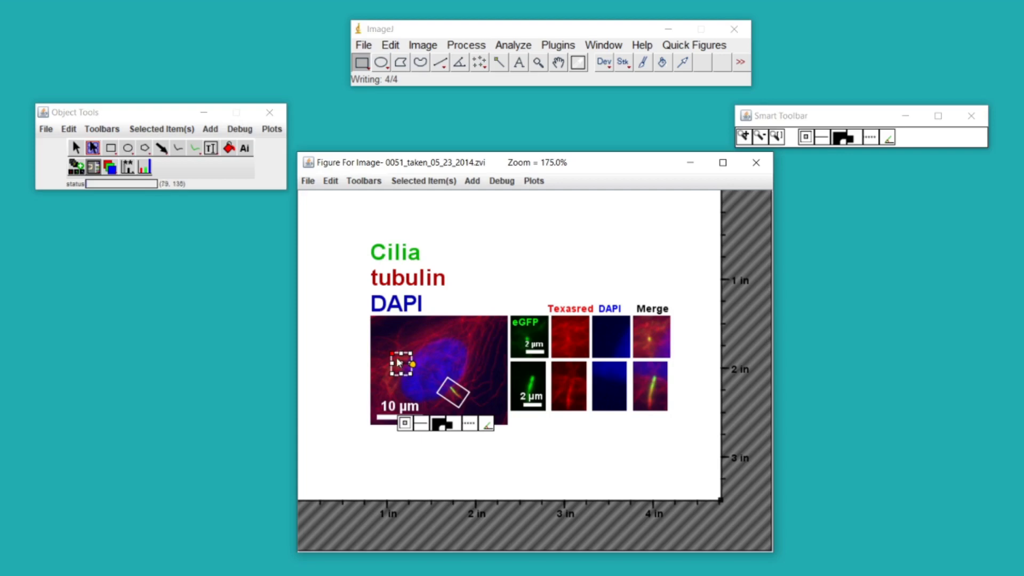
right_click(397, 363)
left_click(421, 369)
Remove the tilted inset region and its panel row, then deselect the figure.
right_click(452, 398)
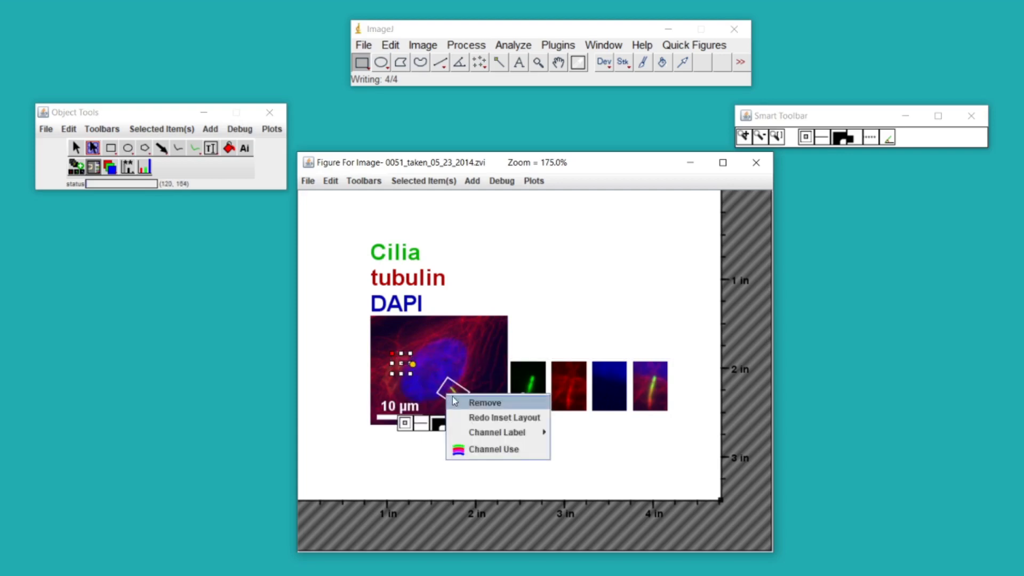
left_click(470, 409)
left_click(485, 267)
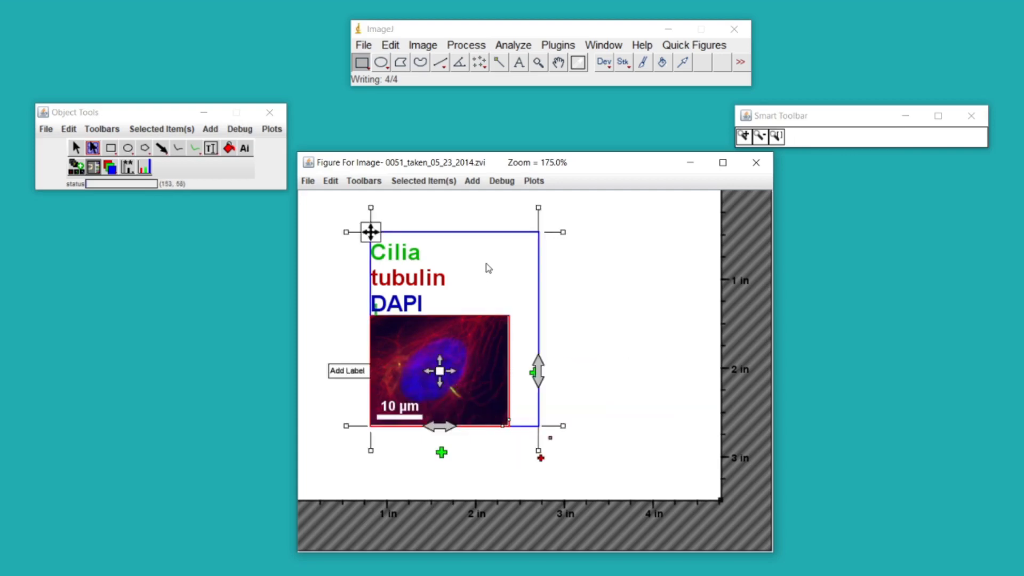
left_click(358, 264)
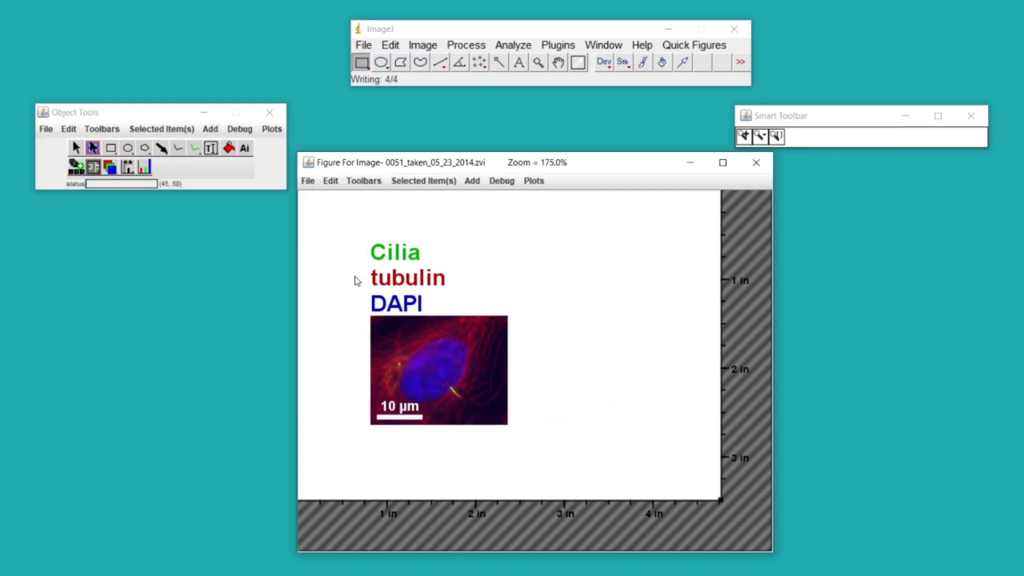
Set new insets to border width 4, scale 3, placed below the image toward the left.
left_click(94, 171)
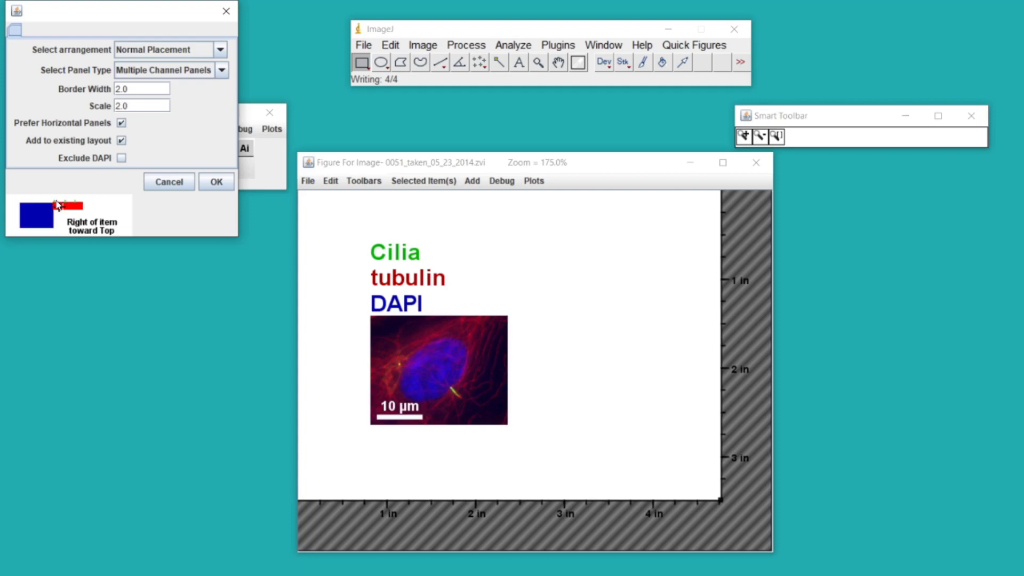
left_click_drag(57, 206, 28, 233)
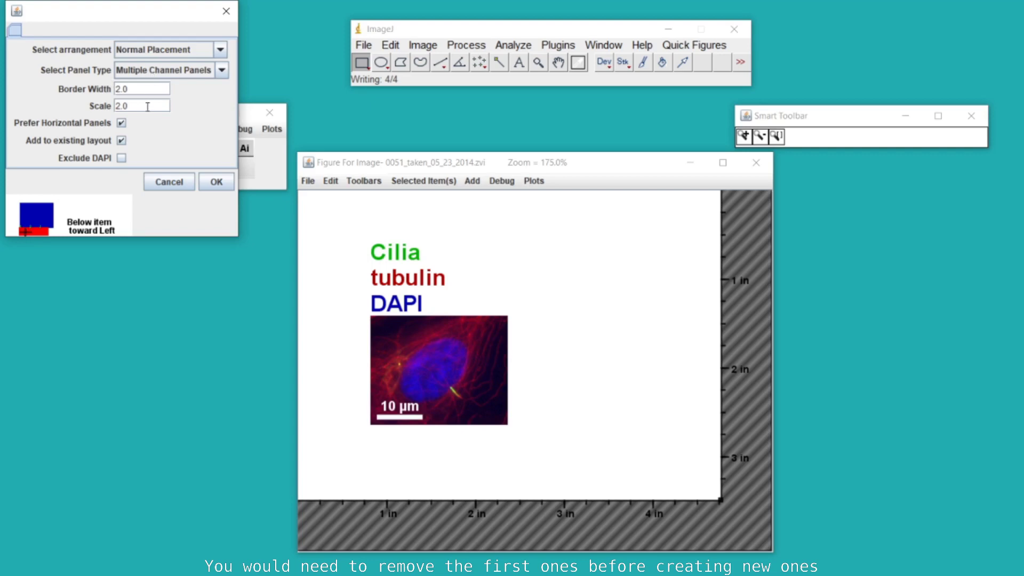
left_click_drag(148, 106, 114, 92)
type("3")
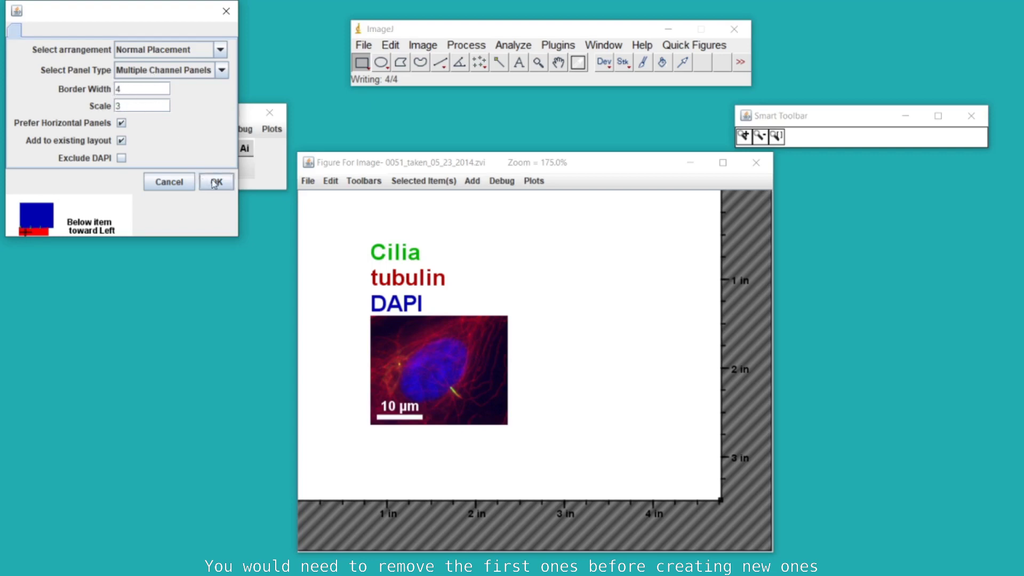
left_click(216, 181)
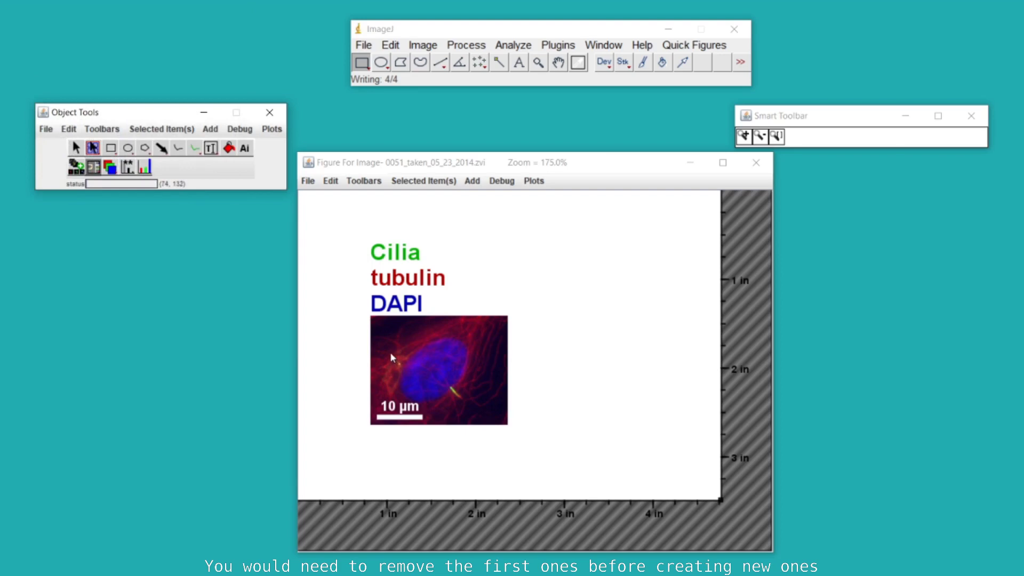
Draw an inset square on the cell and move it onto the cilium at lower right.
left_click_drag(389, 351, 411, 377)
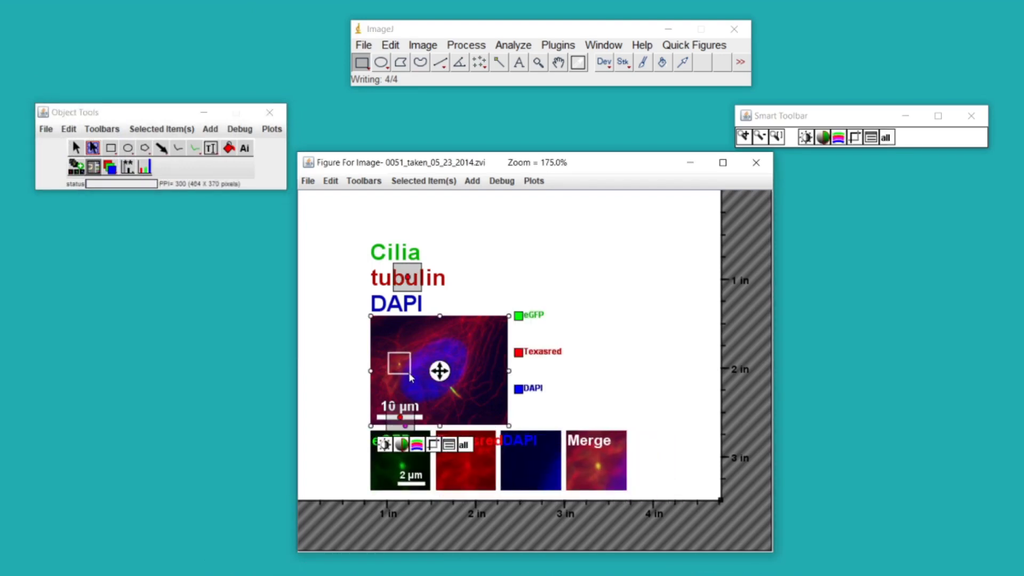
left_click(338, 375)
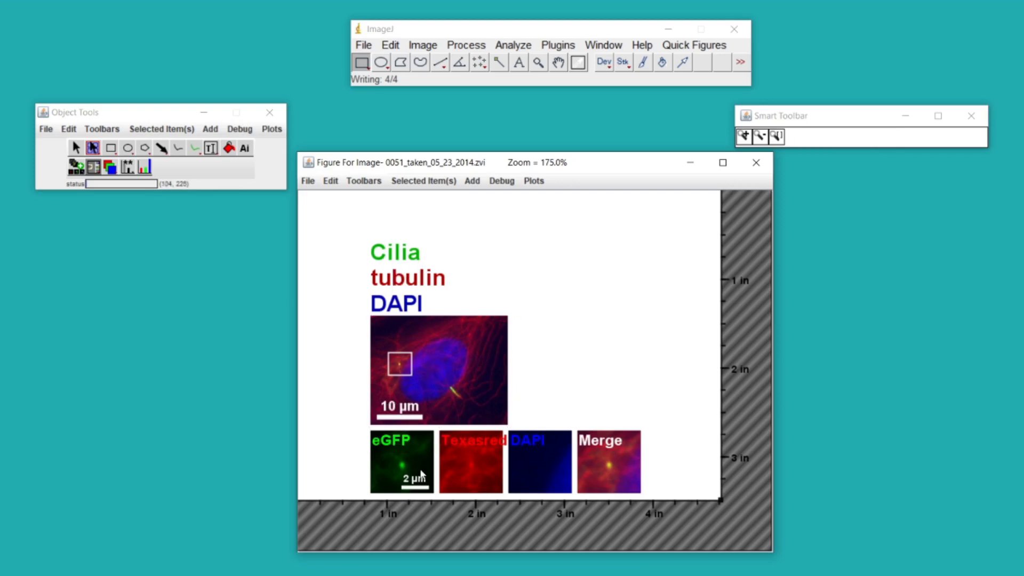
left_click(401, 364)
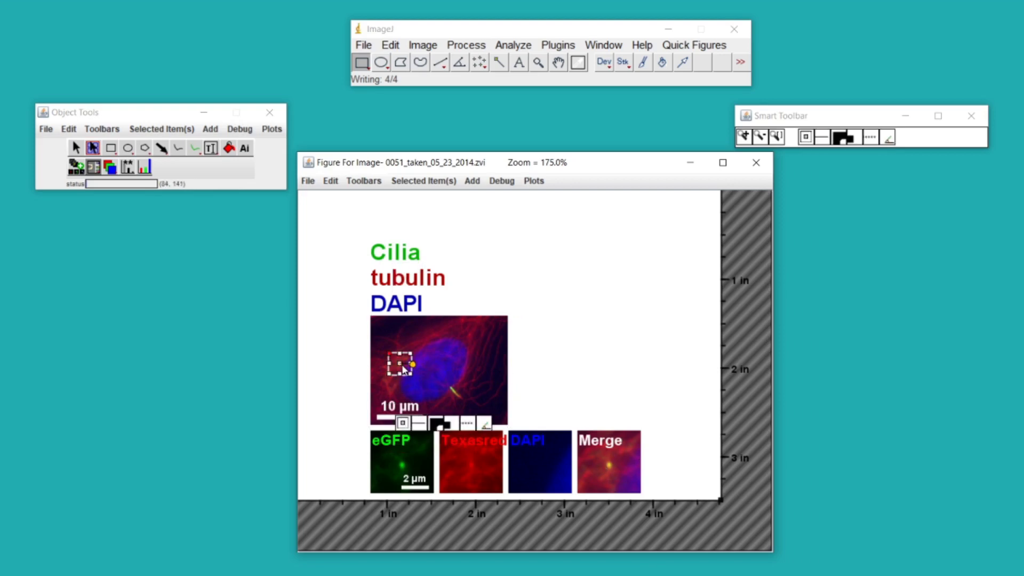
left_click_drag(403, 366, 452, 396)
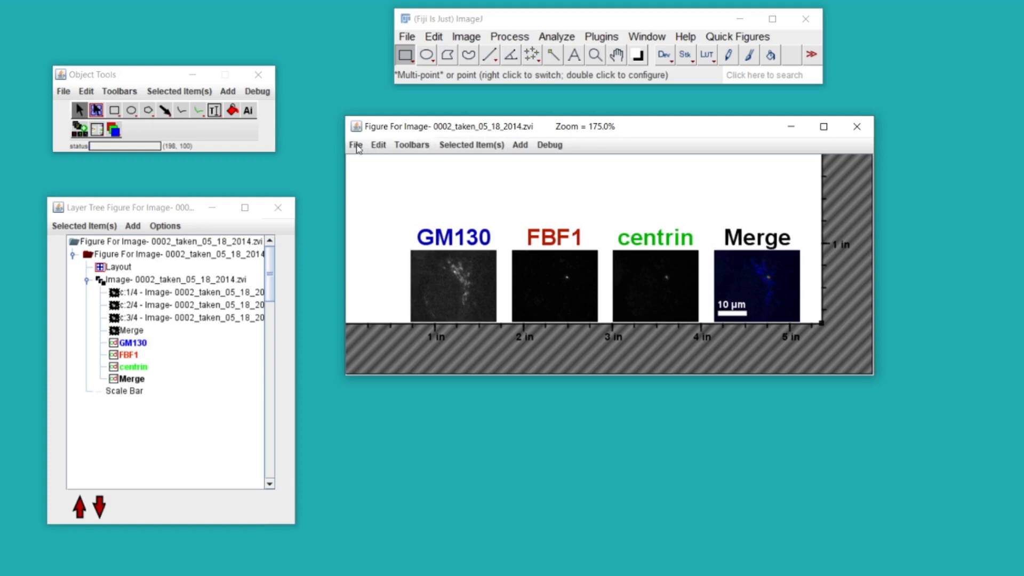
Export the figure with Create and run Illustrator Script (.jsx) and confirm the script creator.
left_click(356, 145)
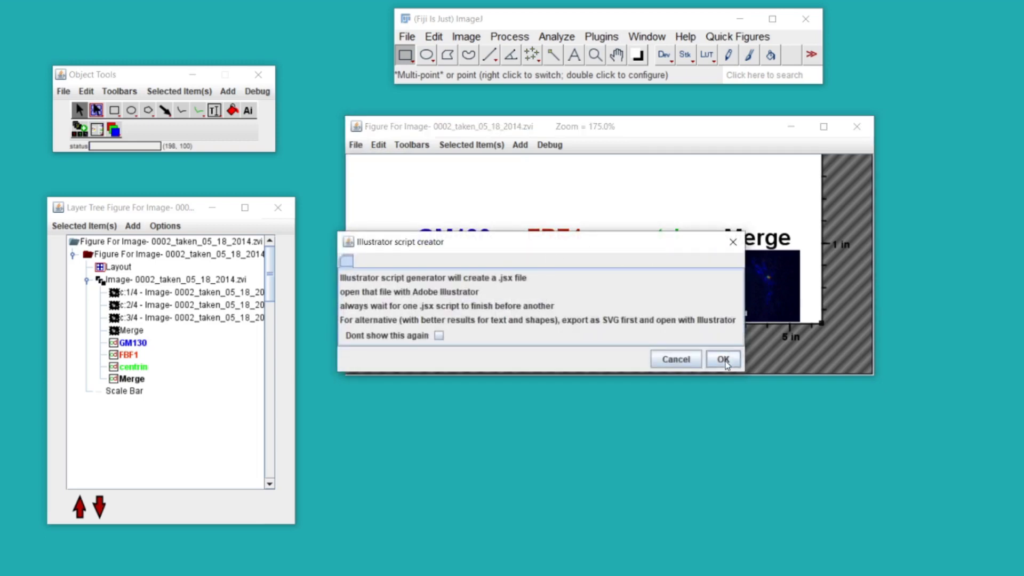
left_click(723, 360)
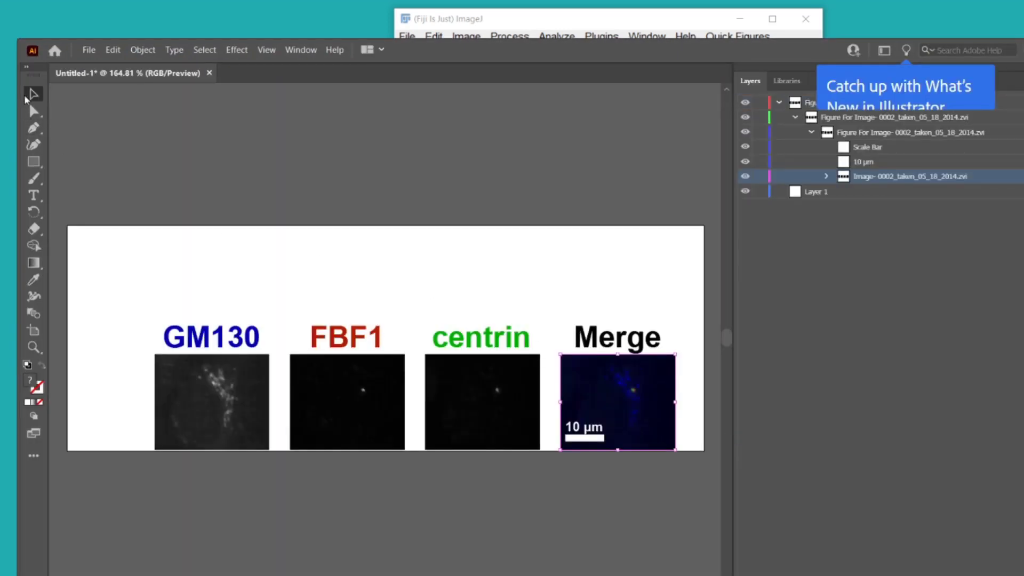
Select the FBF1 and GM130 panels and nudge the FBF1 label to test editing.
left_click(310, 381)
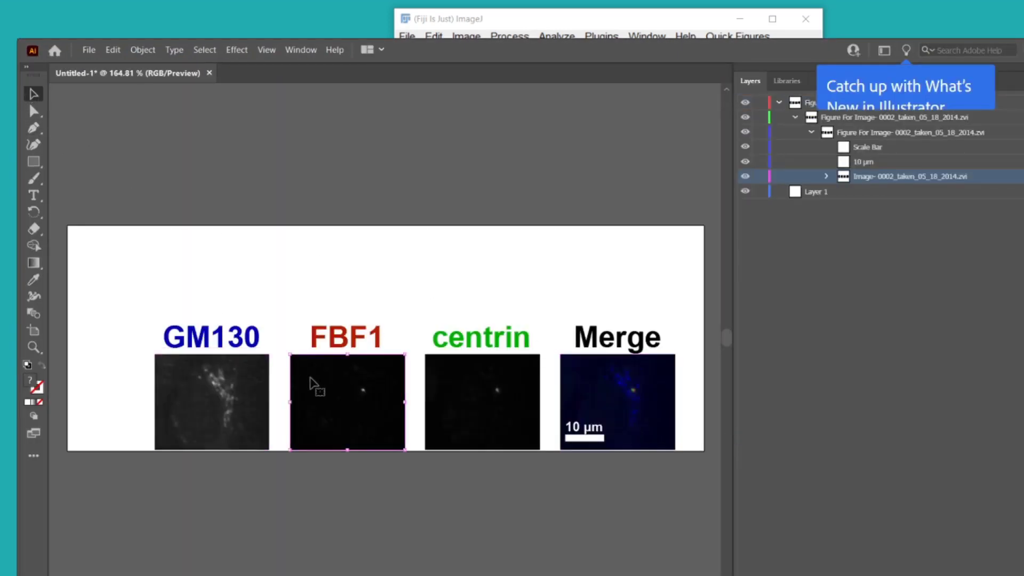
left_click(239, 388)
left_click(299, 263)
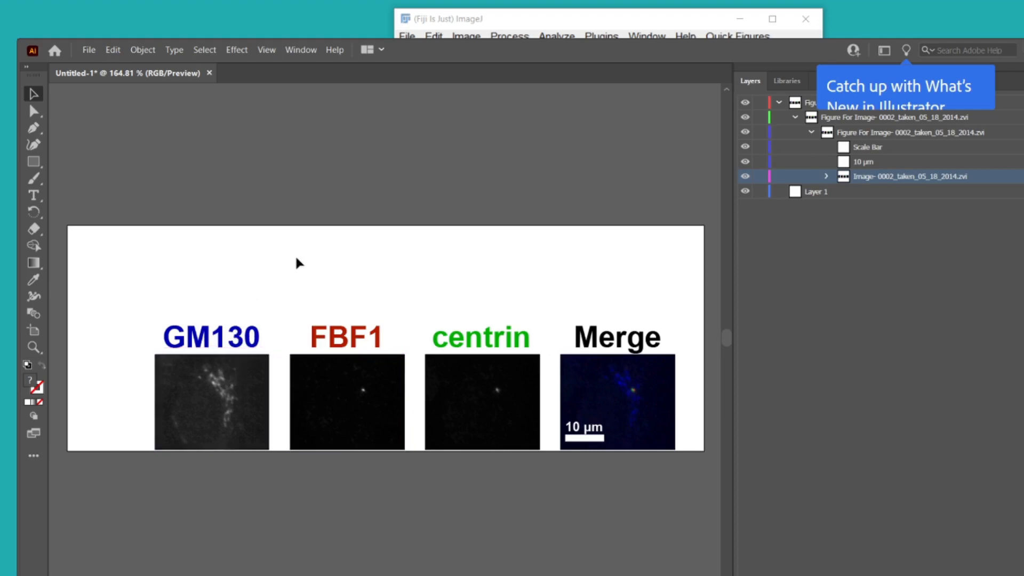
left_click(339, 339)
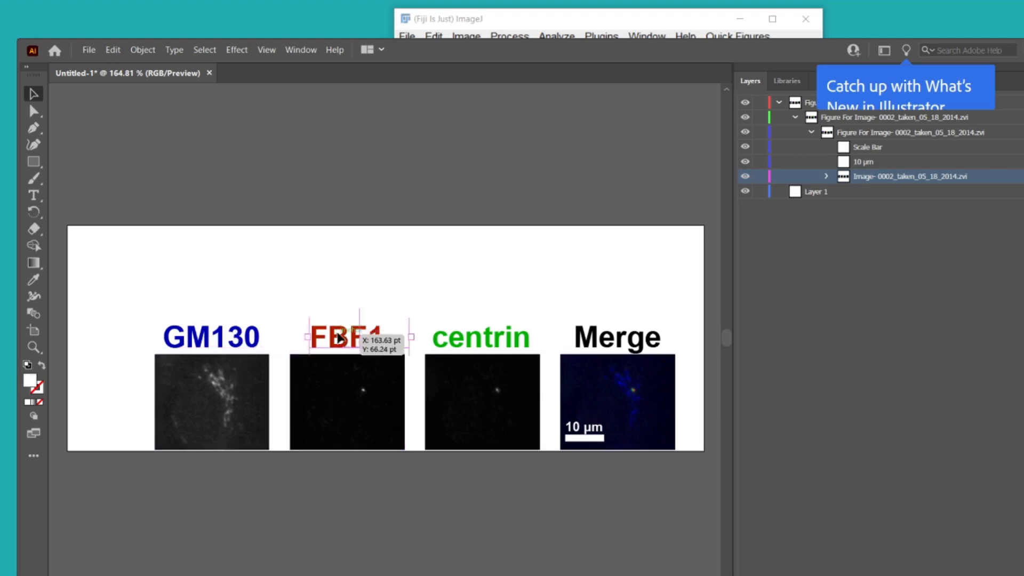
mouse_move(339, 338)
left_mouse_down()
mouse_move(372, 277)
mouse_move(409, 313)
mouse_move(365, 332)
mouse_move(347, 323)
mouse_move(340, 334)
left_mouse_up()
Deselect the Merge panel, then expand the image group in Layers and select the Merge layer.
left_click(599, 379)
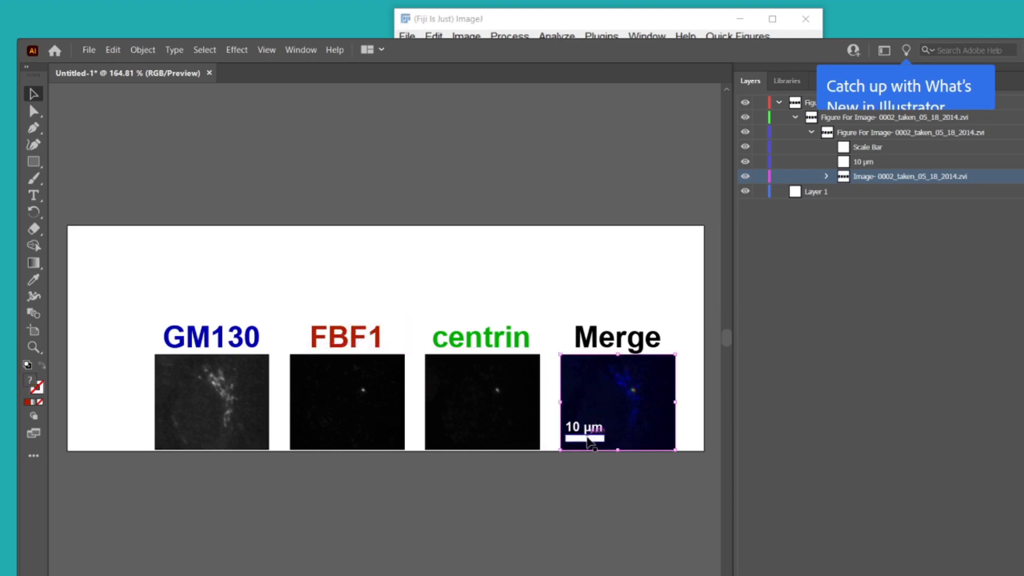
key("ctrl+shift+a")
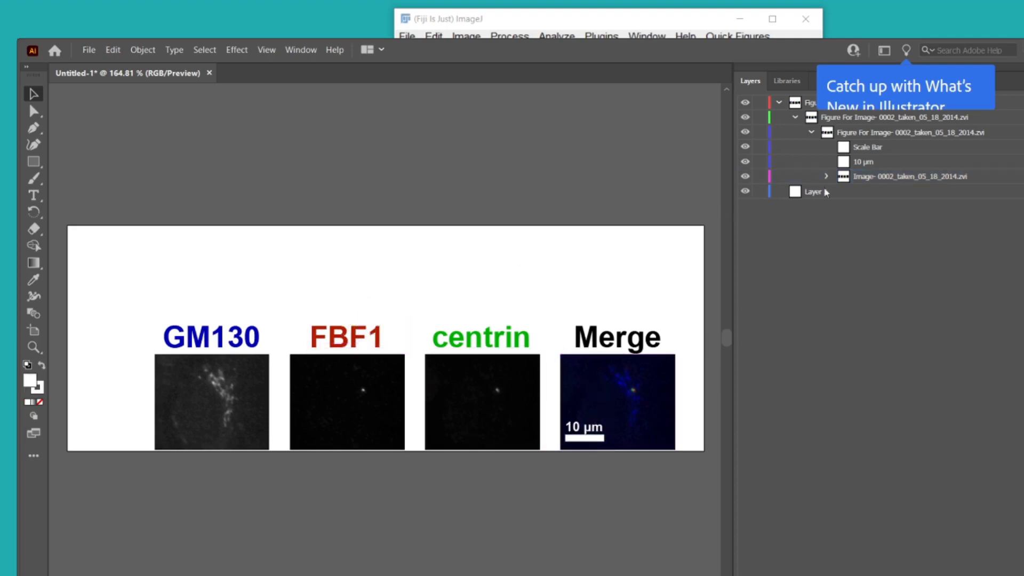
left_click(826, 177)
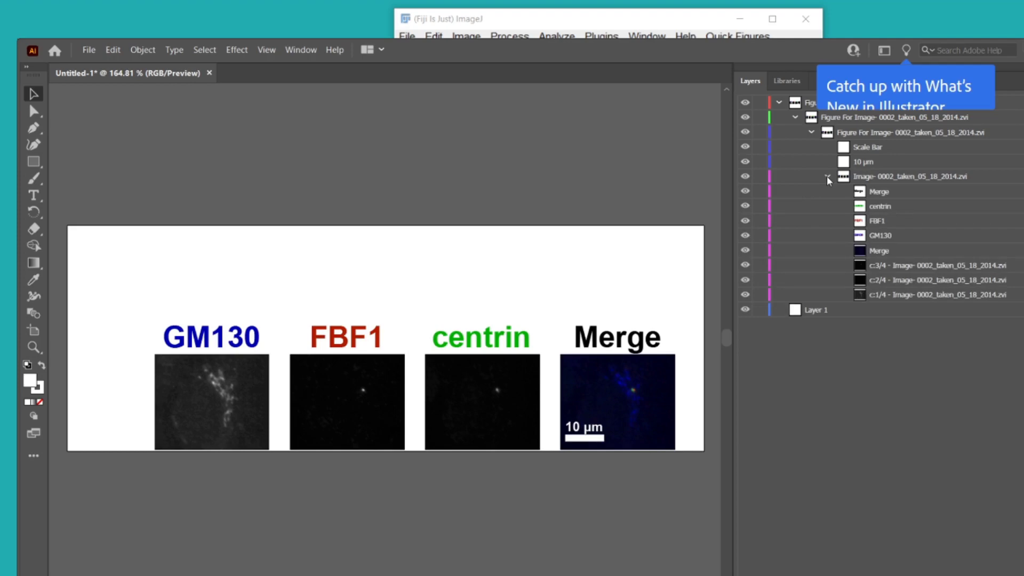
left_click(867, 193)
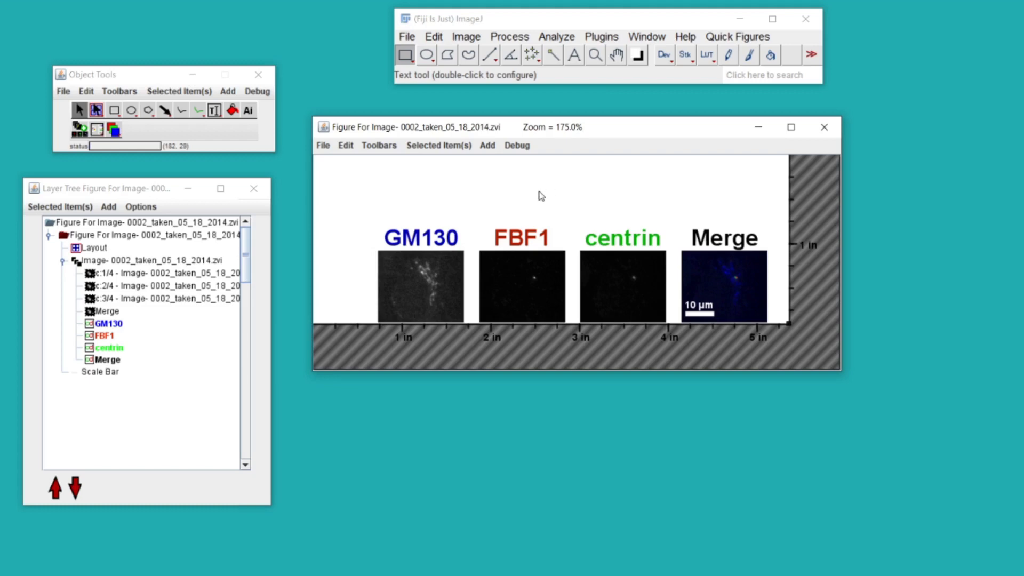
Export the figure as a PowerPoint slide named export 15 in the tt folder.
left_click(322, 146)
mouse_move(359, 202)
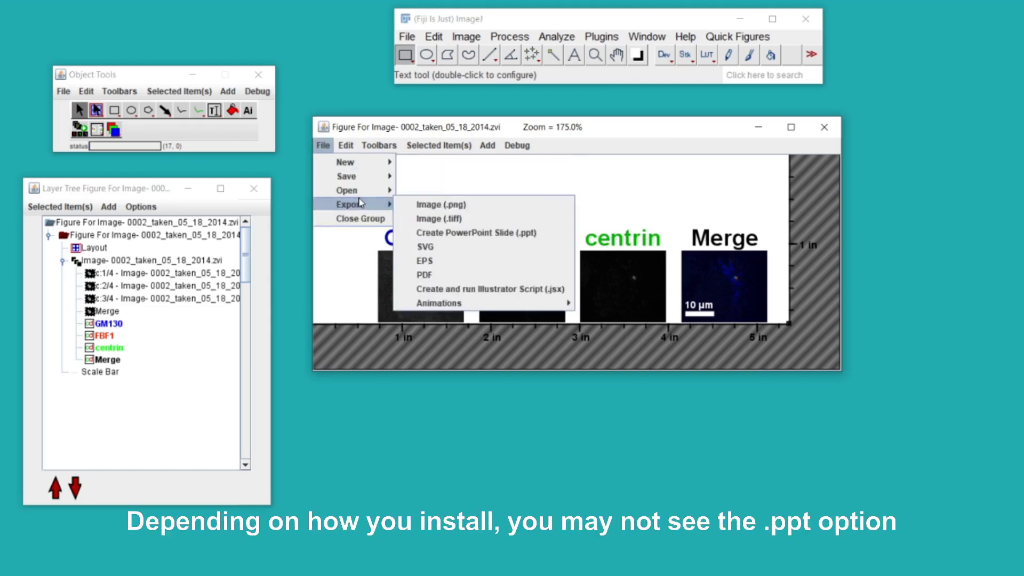
mouse_move(495, 302)
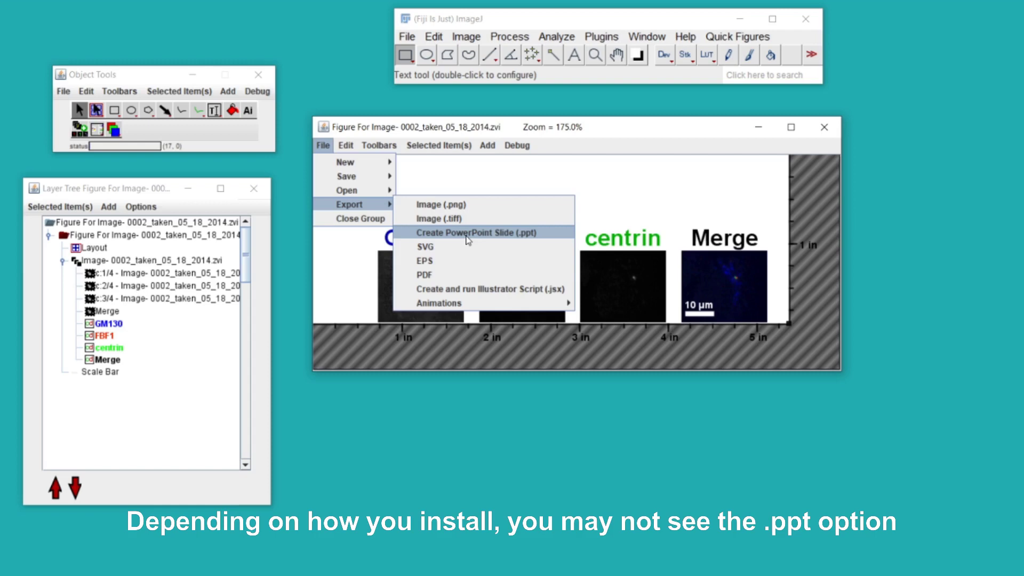
left_click(467, 238)
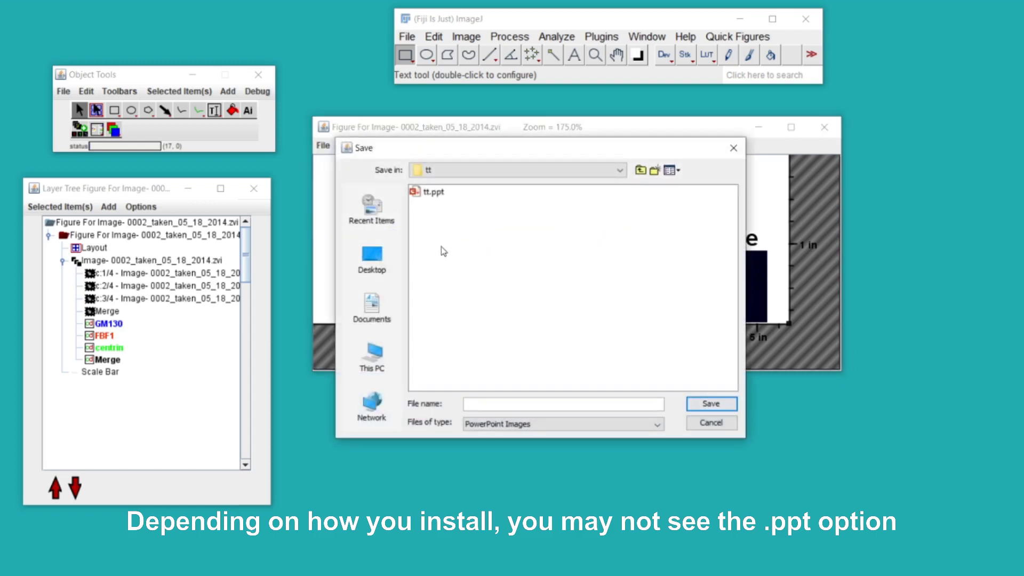
type("expor")
type("t_1")
key("Return")
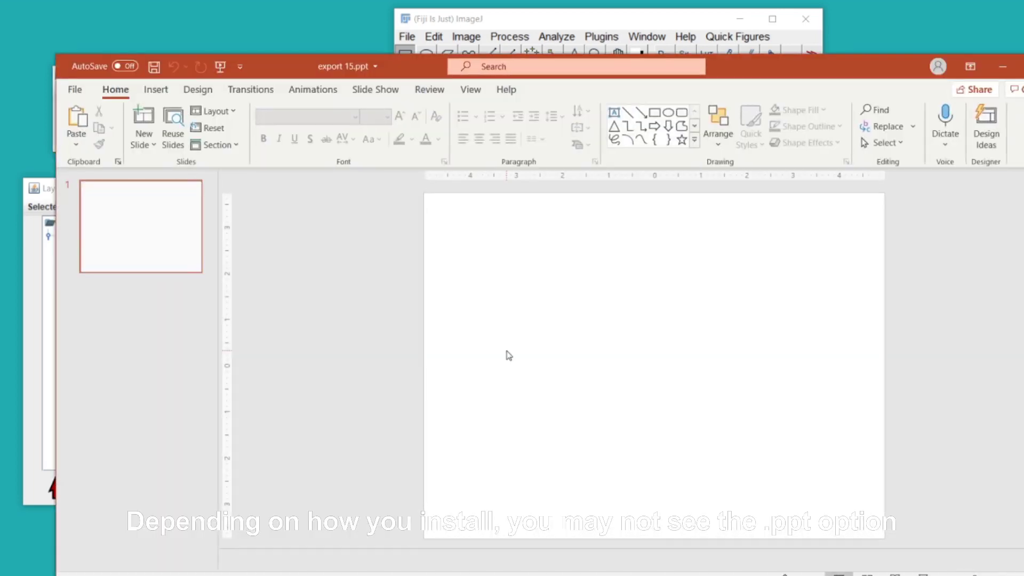
Ungroup the exported figure group on the PowerPoint slide.
left_click(464, 258)
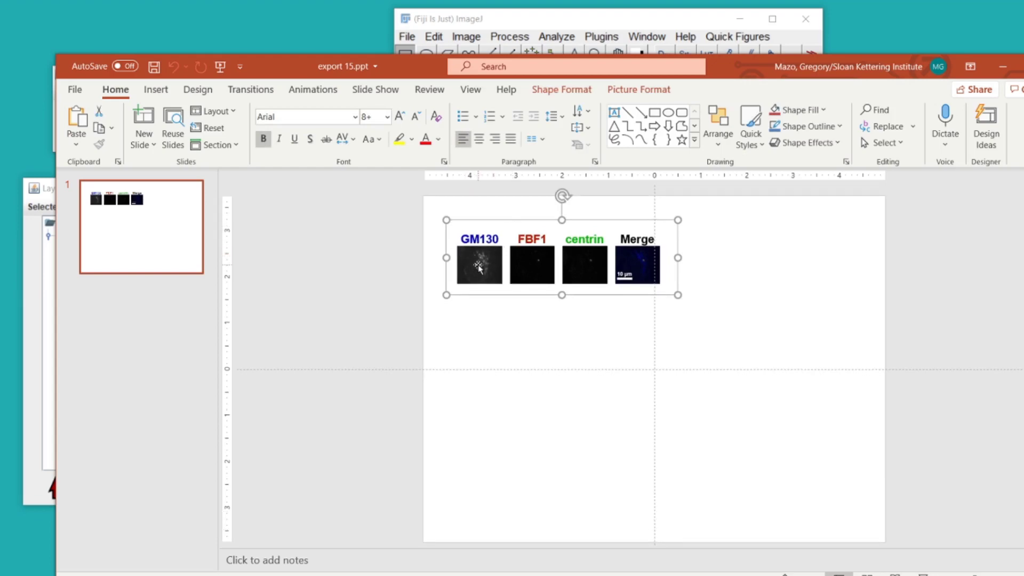
right_click(478, 268)
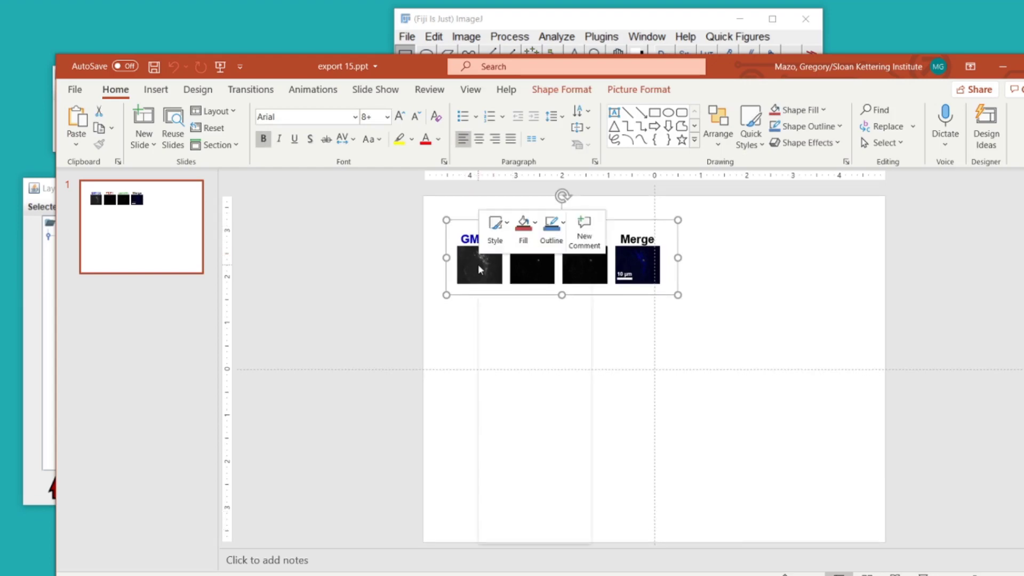
mouse_move(554, 364)
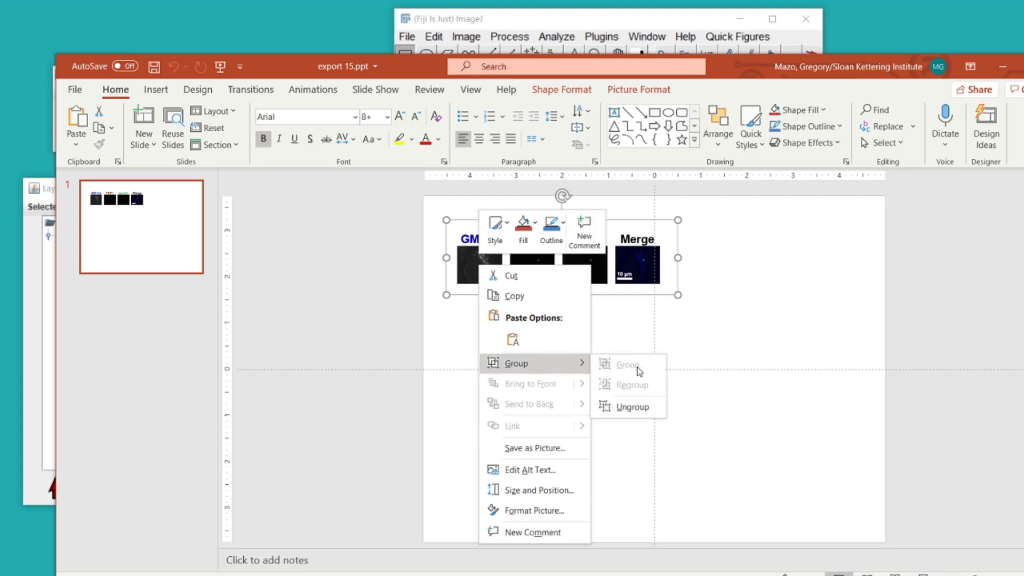
left_click(637, 406)
Select the FBF1 image and GM130, centrin and Merge labels individually, then marquee-select all pieces.
left_click(532, 263)
left_click(484, 238)
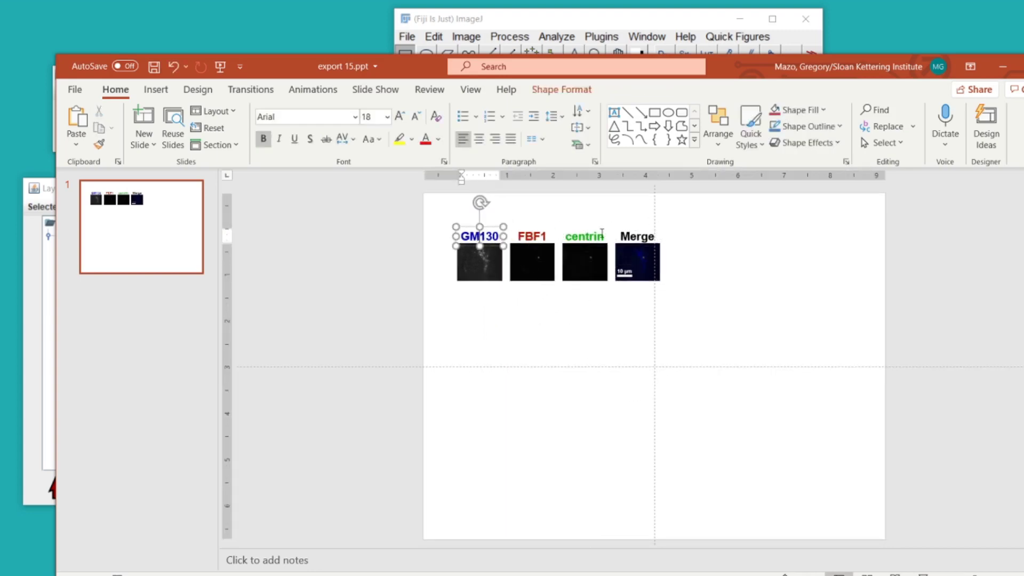
left_click(595, 235)
left_click(634, 235)
left_click(665, 235)
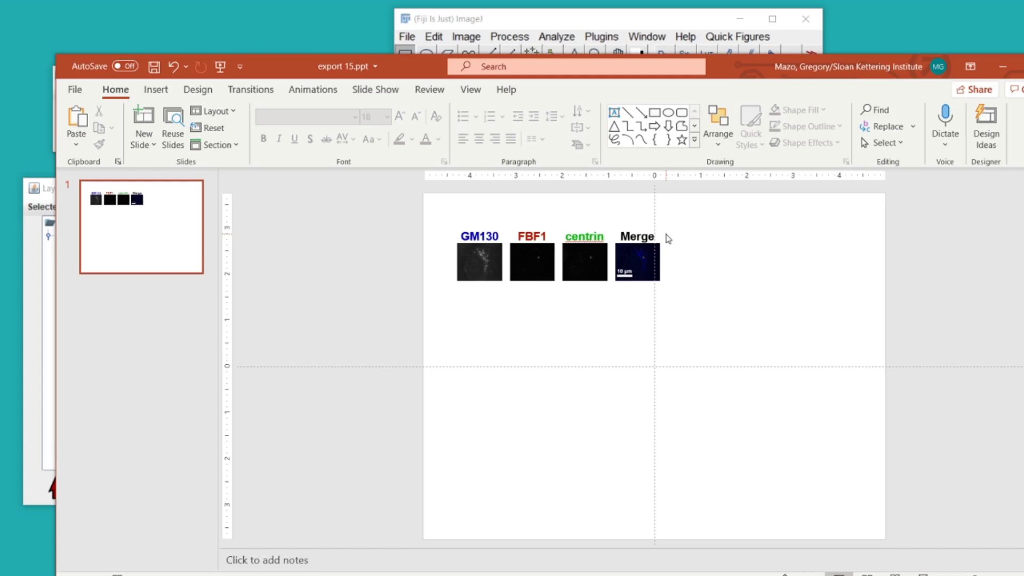
left_click_drag(703, 332, 392, 195)
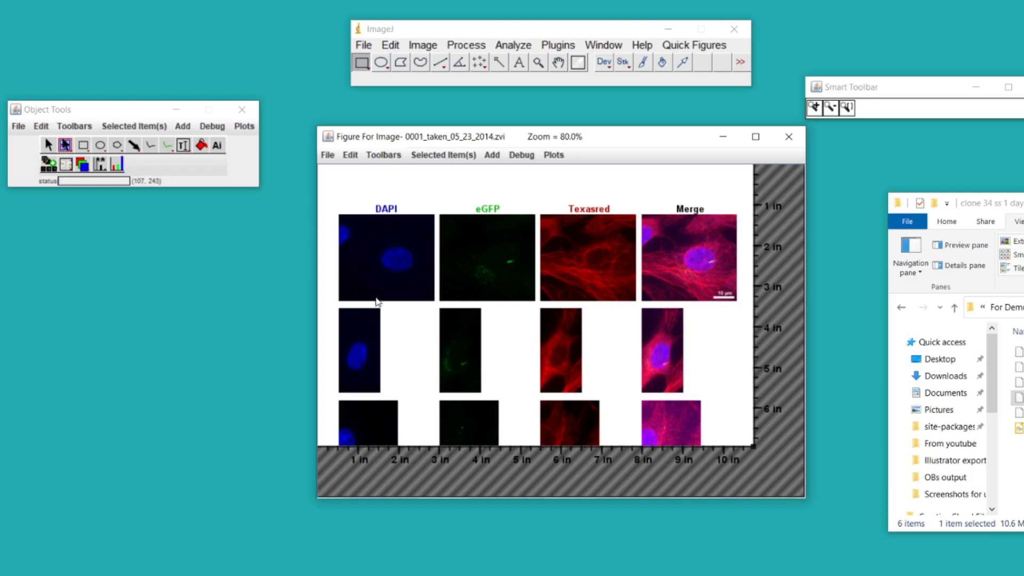
Select the DAPI panel and bring up its options menu for re-cropping.
left_click(372, 239)
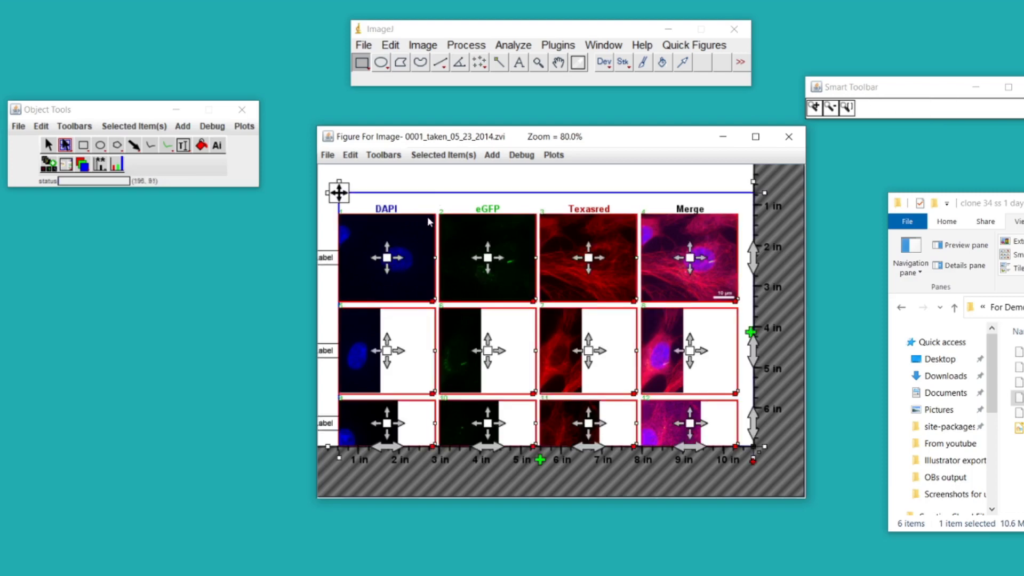
right_click(414, 238)
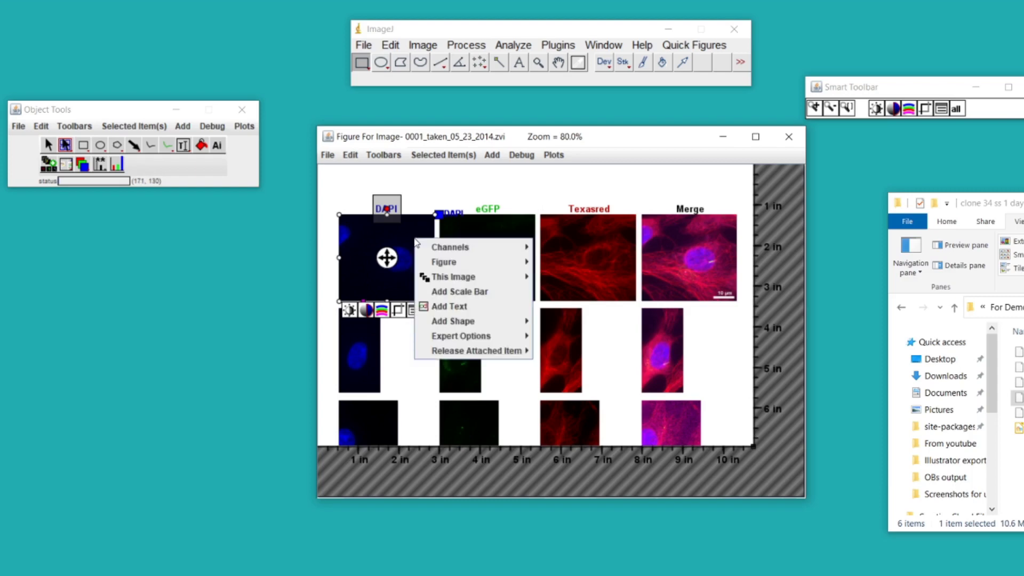
Re-crop the merged image and the next image to 408 × 340 regions framing a single cell.
mouse_move(437, 260)
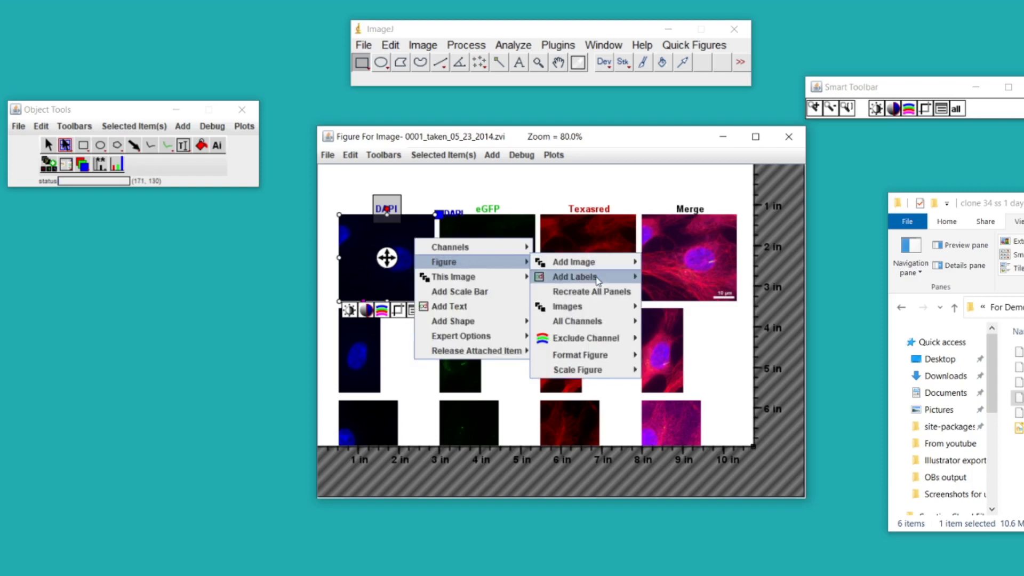
mouse_move(565, 306)
left_click(669, 308)
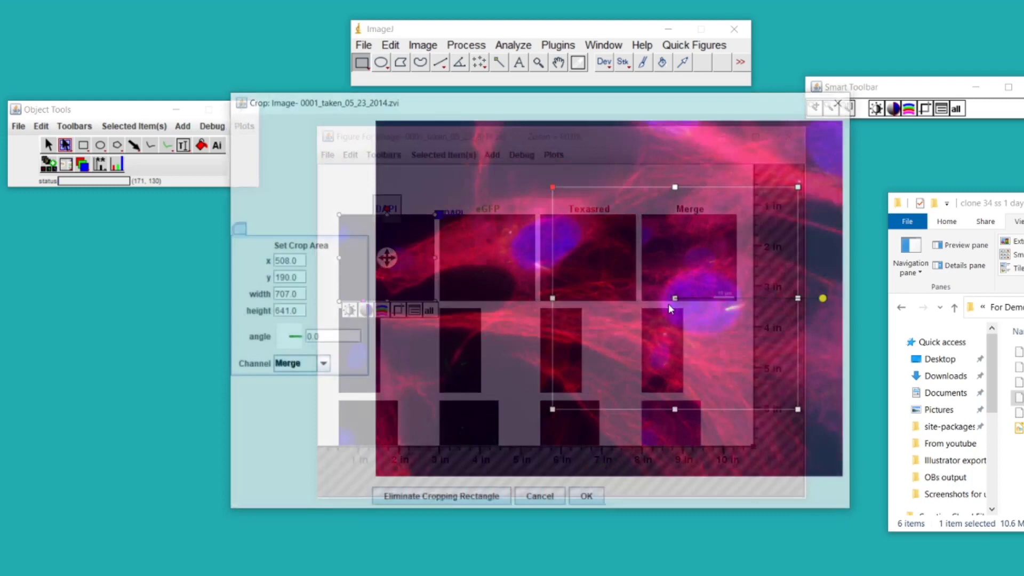
left_click_drag(554, 187, 662, 287)
left_click_drag(726, 338, 700, 300)
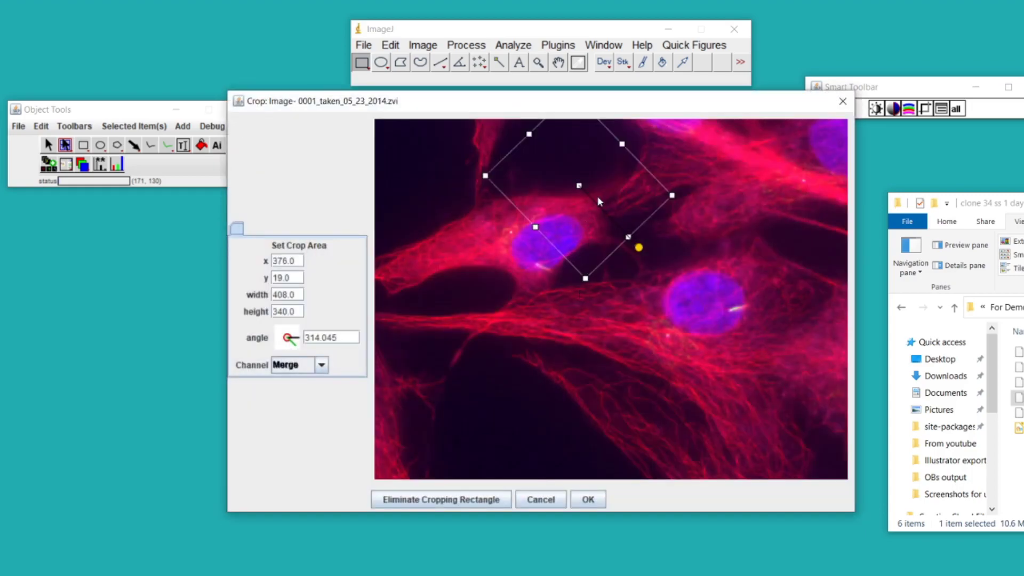
left_click_drag(603, 190, 781, 296)
left_click_drag(693, 305, 728, 291)
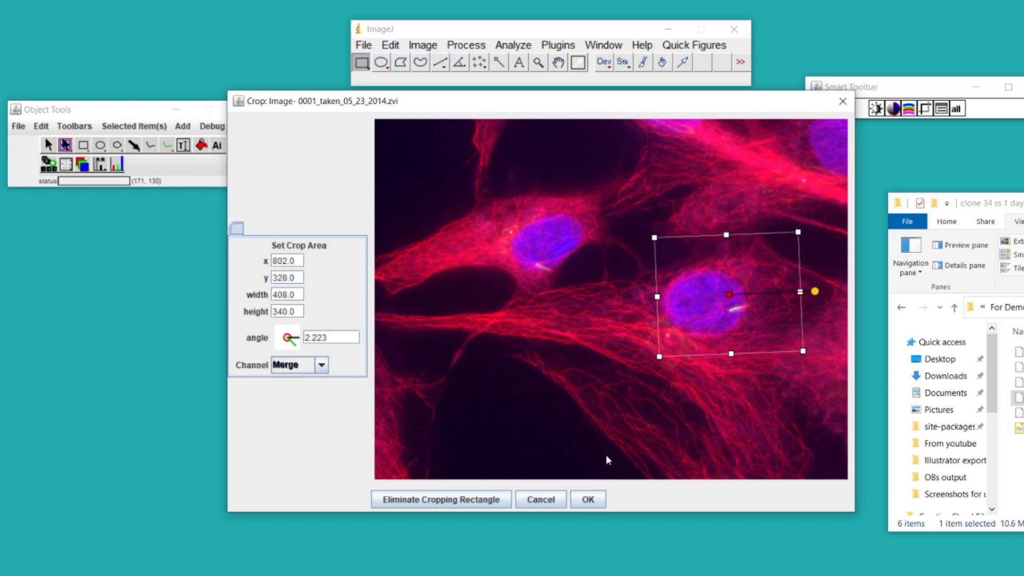
left_click(586, 499)
left_click_drag(497, 393, 552, 251)
left_click(587, 499)
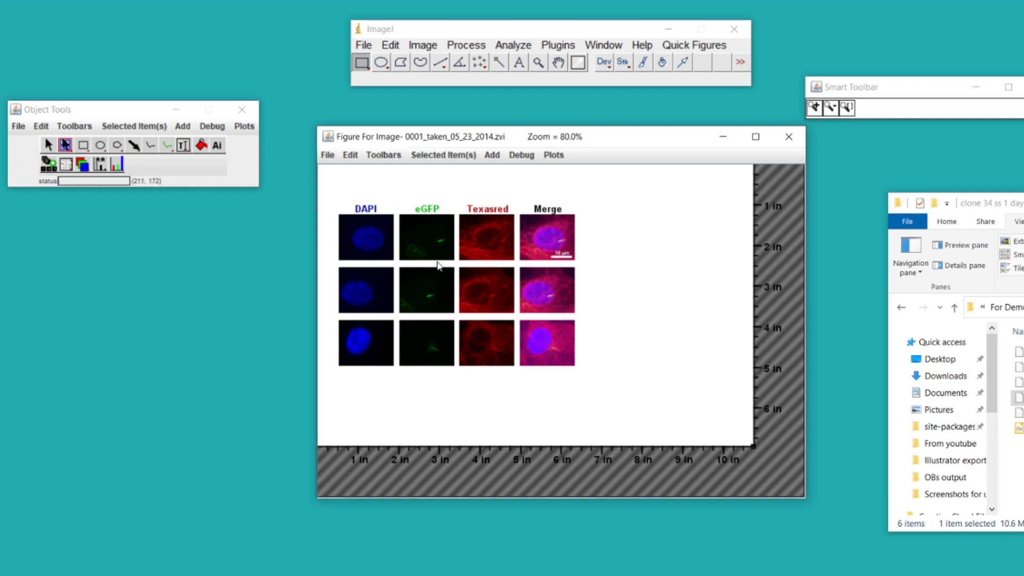
Reorder the second figure's columns to eGFP, Texasred, Cy5, Merge.
left_click(418, 264)
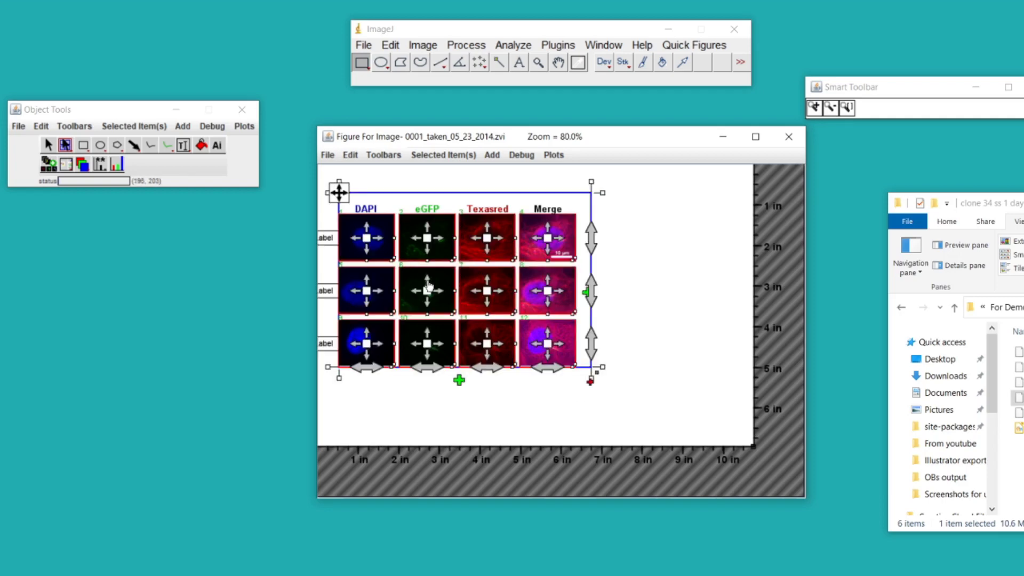
left_click(424, 290)
left_click(411, 271)
left_click(471, 395)
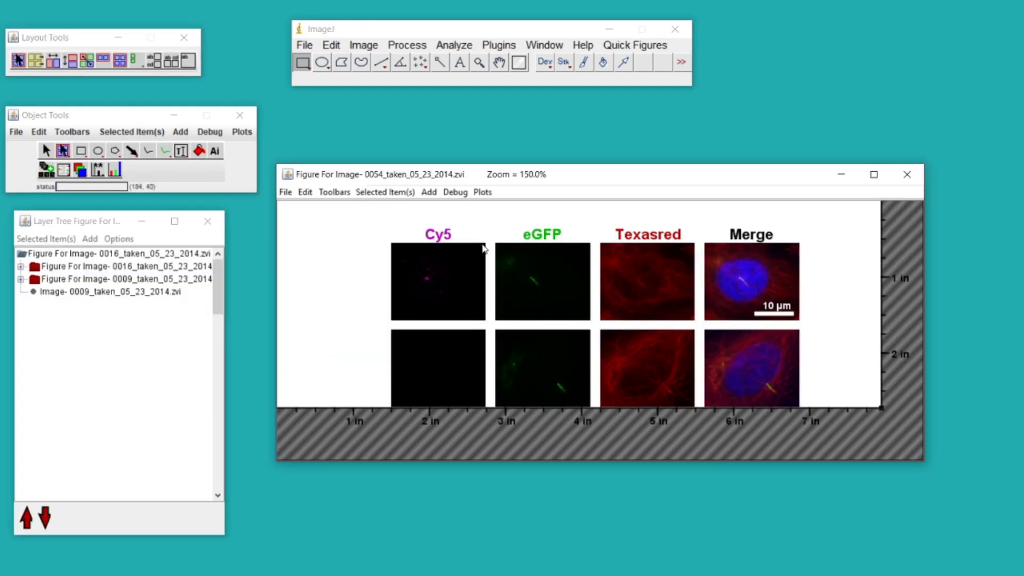
left_click(525, 398)
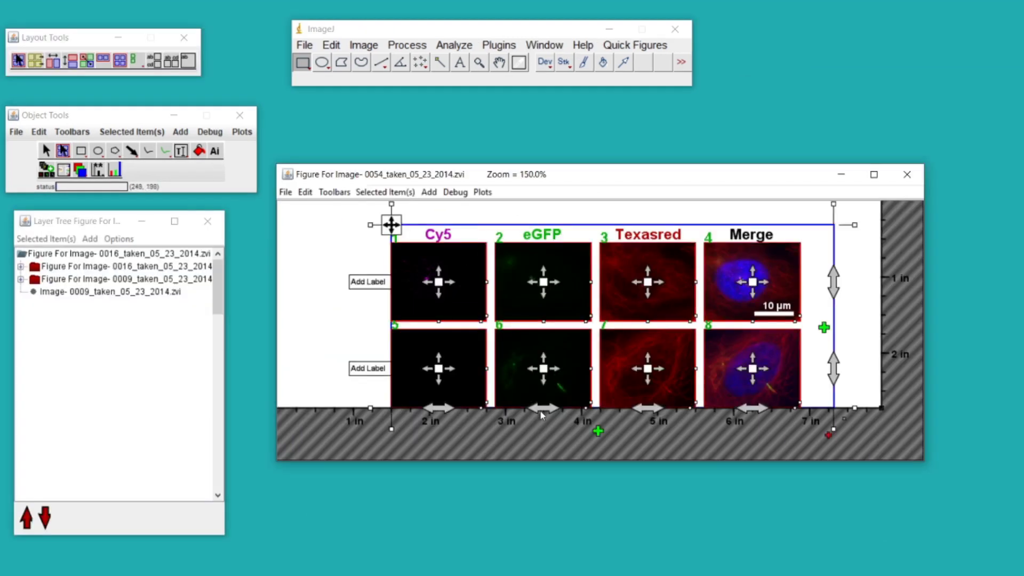
left_click(540, 410)
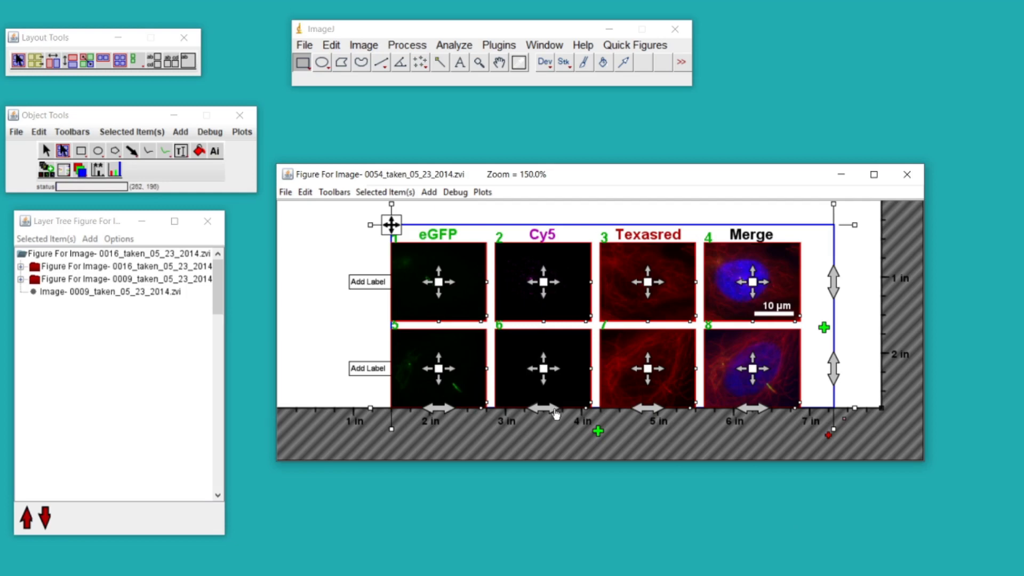
left_click(659, 412)
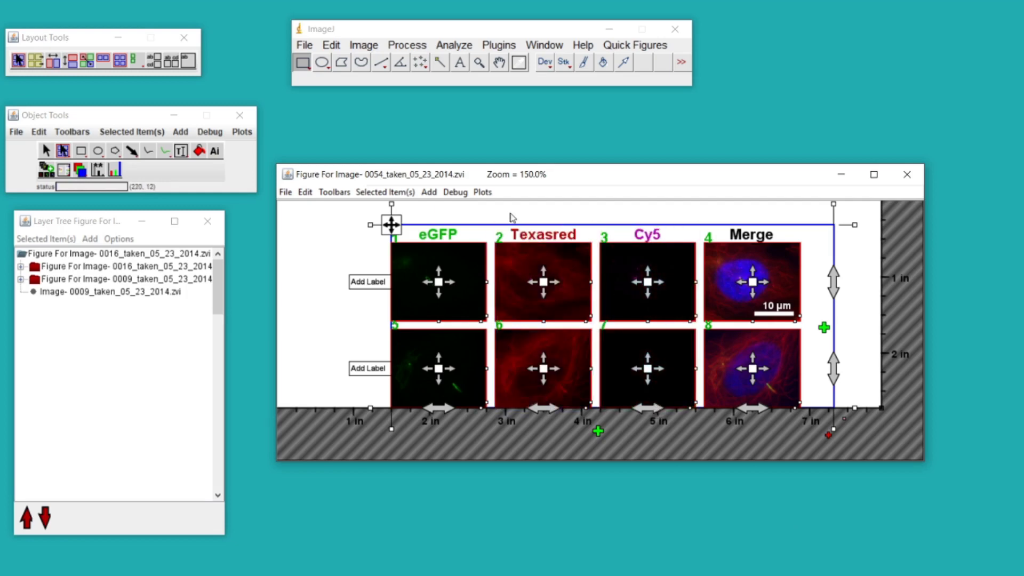
Tighten the spacing between the panel grid's columns.
left_click(495, 283)
left_click(553, 305)
key("Left")
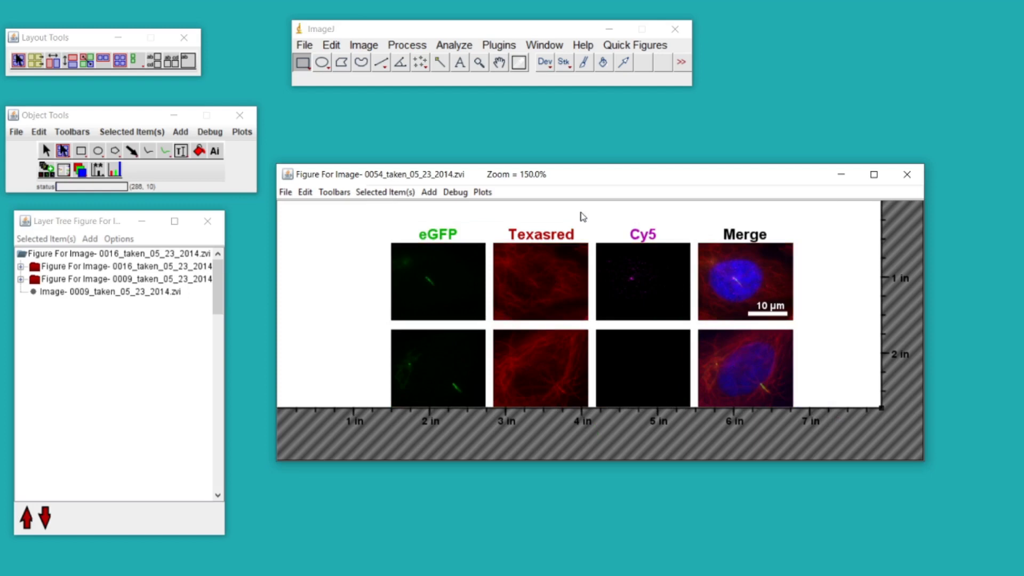
Move the 10 µm scale bar higher within the Merge panel.
left_click(768, 314)
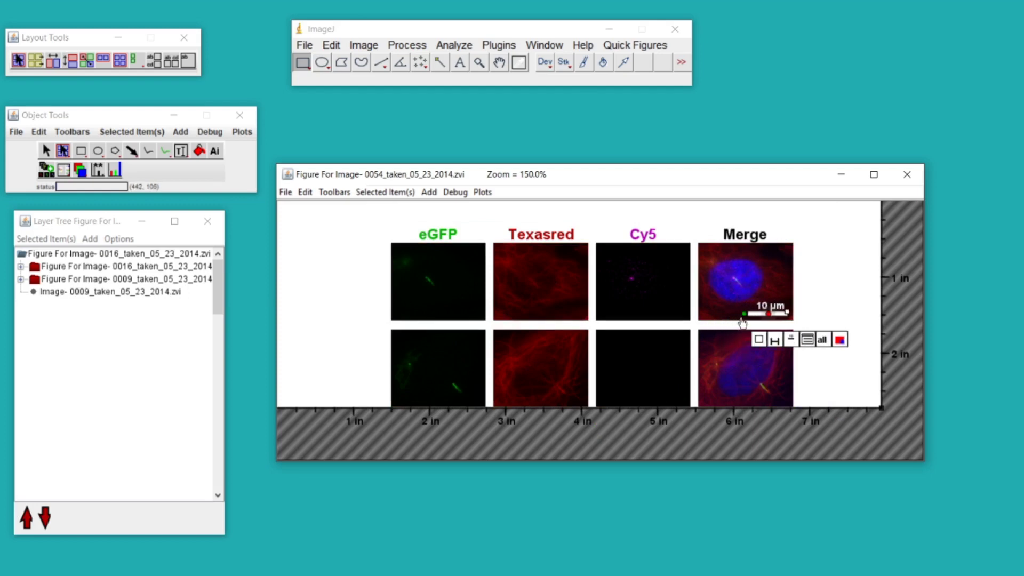
left_click_drag(745, 322, 743, 311)
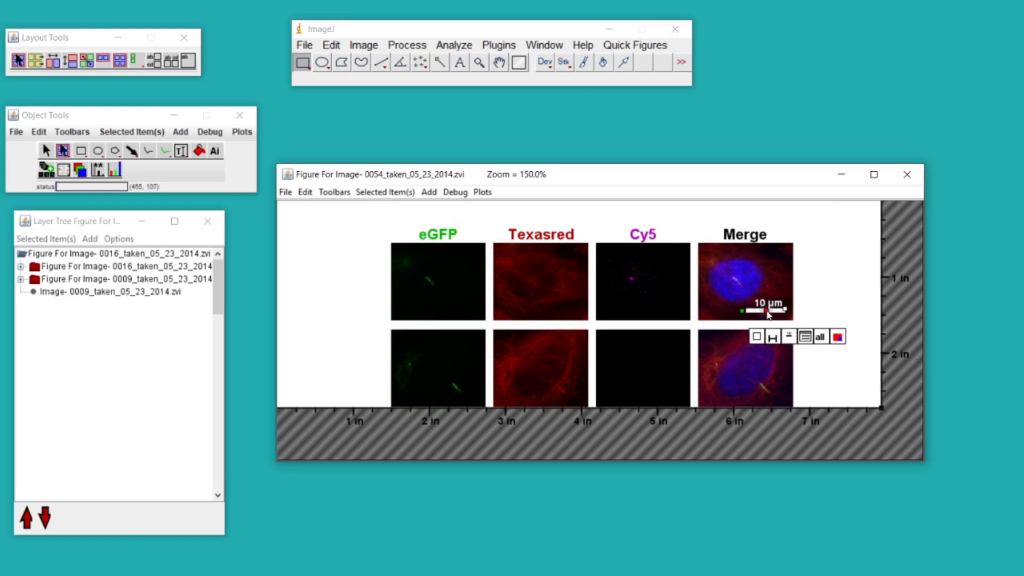
left_click(666, 222)
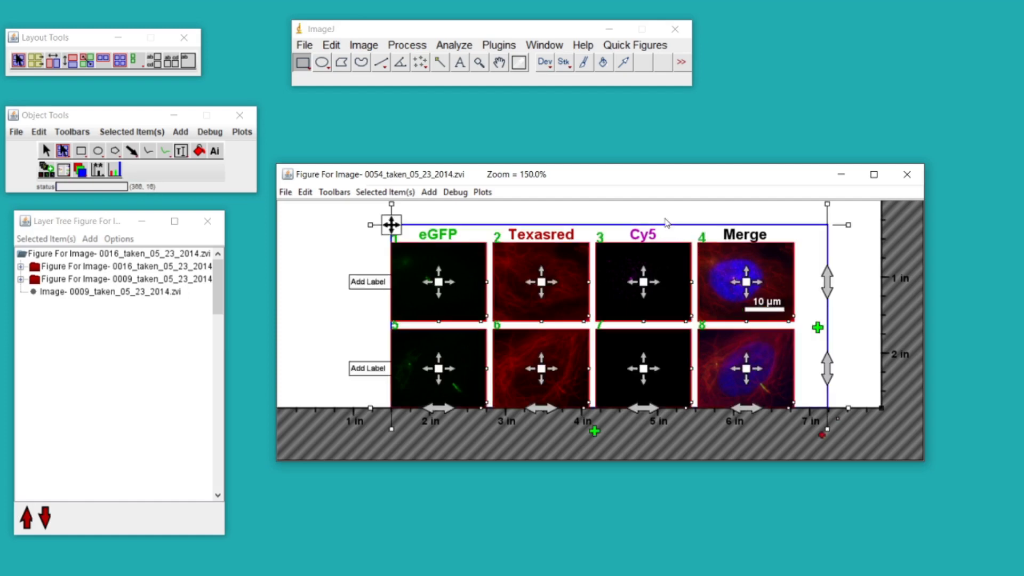
Hide the Cy5 channel in the Merge panel, leaving DAPI shown.
left_click(716, 263)
left_click(742, 337)
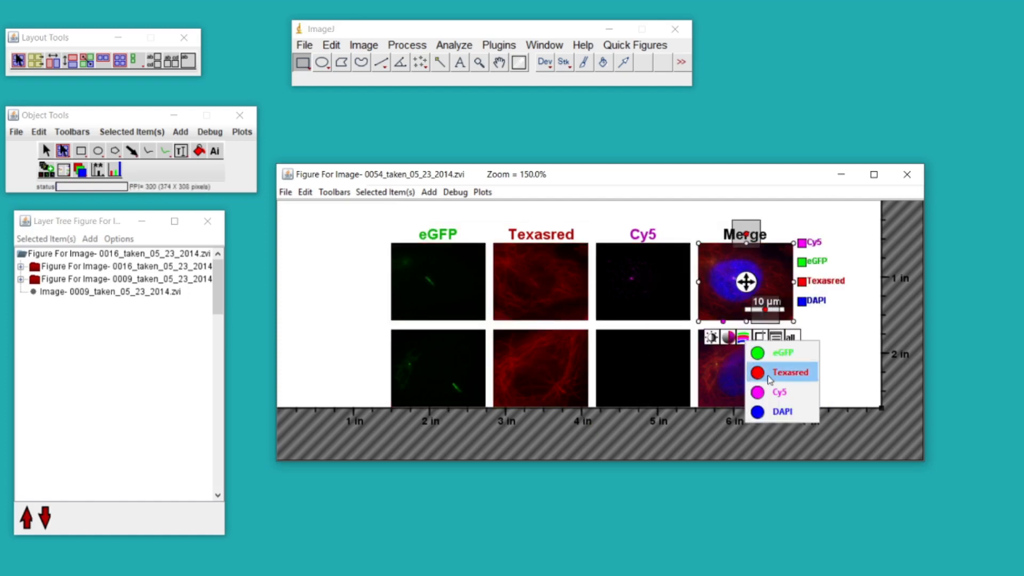
left_click(773, 392)
left_click(743, 338)
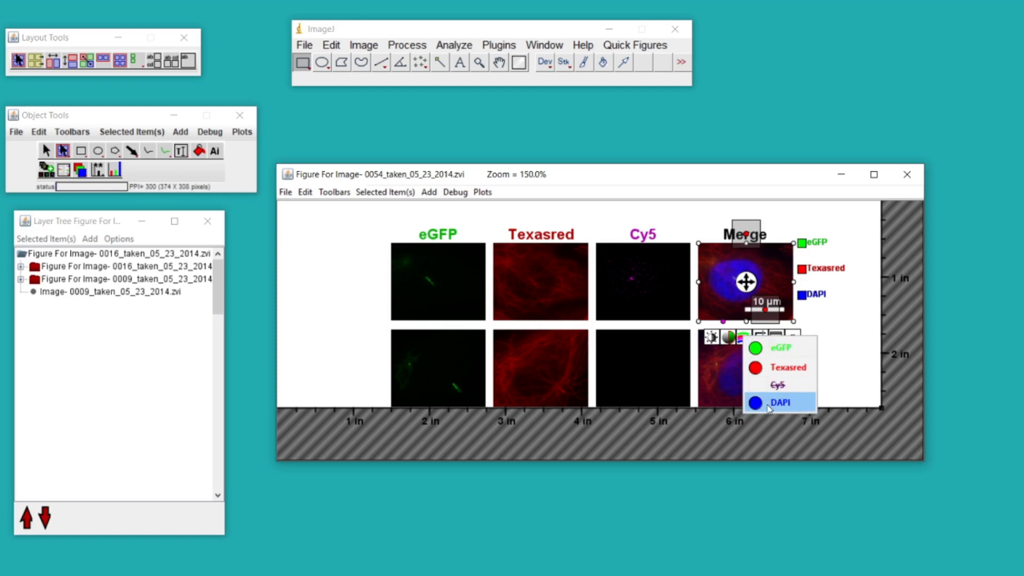
left_click(768, 404)
left_click(743, 336)
left_click(773, 404)
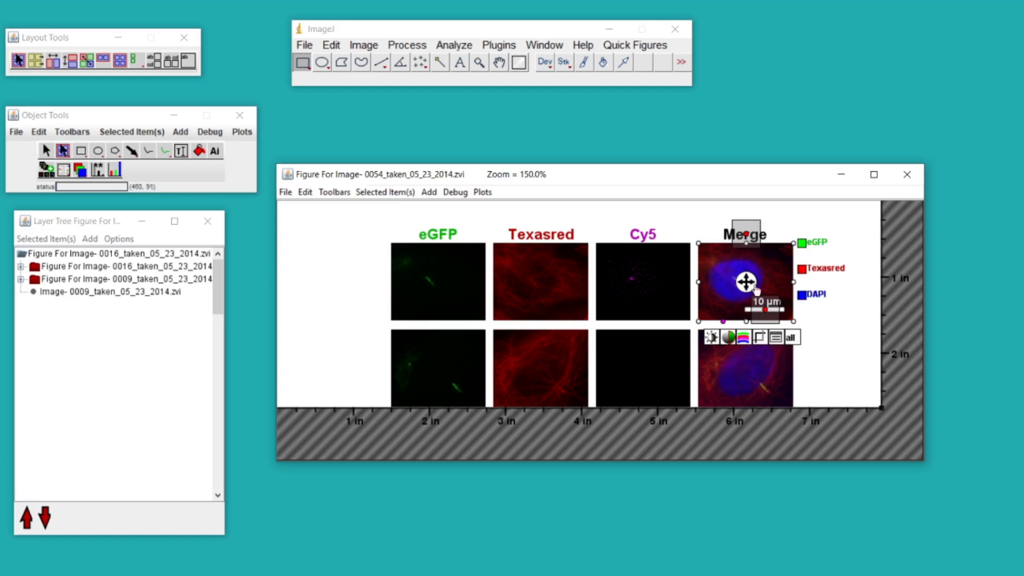
Set the eGFP channel display range to minimum 203 and maximum 443.
left_click(745, 281)
key("minus")
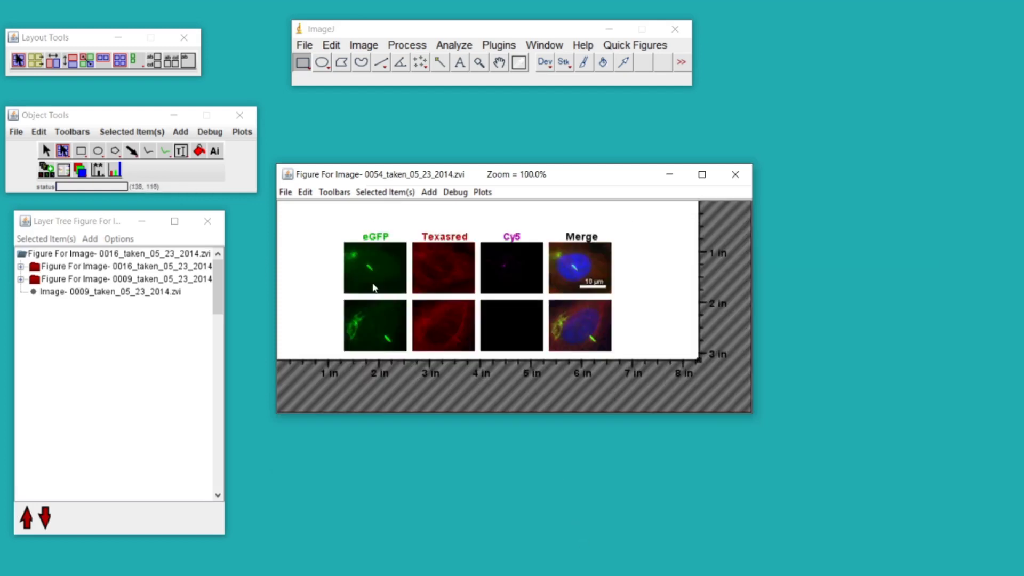
right_click(373, 282)
mouse_move(405, 290)
left_click(581, 292)
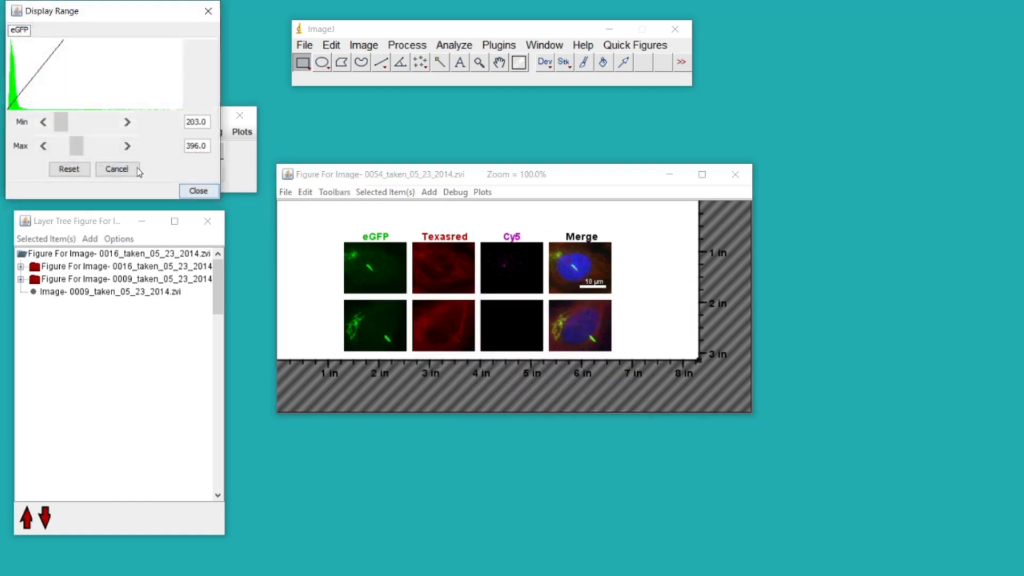
mouse_move(83, 153)
left_mouse_down()
mouse_move(91, 151)
mouse_move(71, 149)
mouse_move(93, 159)
mouse_move(69, 152)
mouse_move(77, 152)
left_mouse_up()
left_click_drag(77, 147, 83, 150)
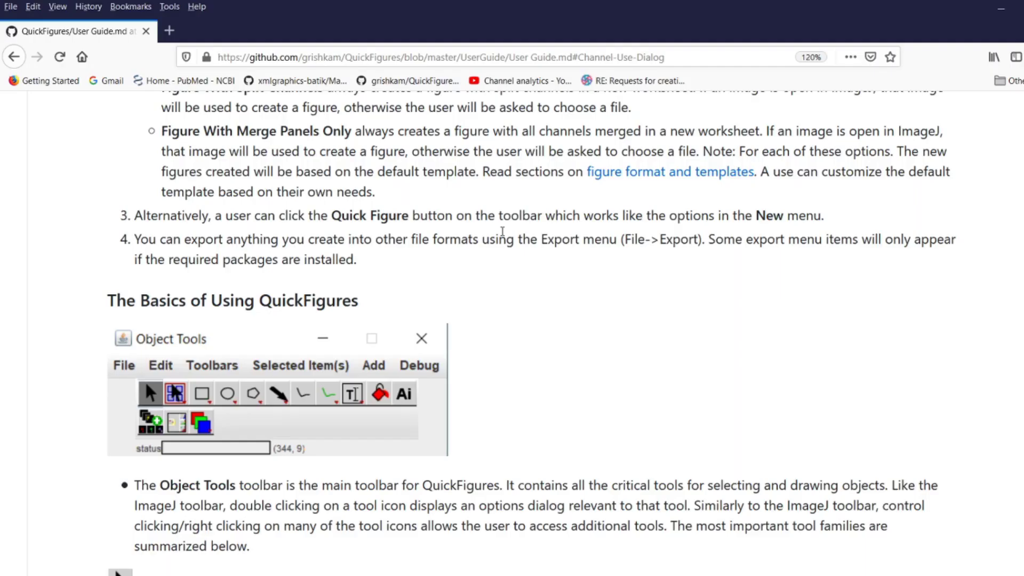
Scroll the QuickFigures User Guide down to the Channels Submenu section in Section 3.
scroll(501, 235, "down", 4)
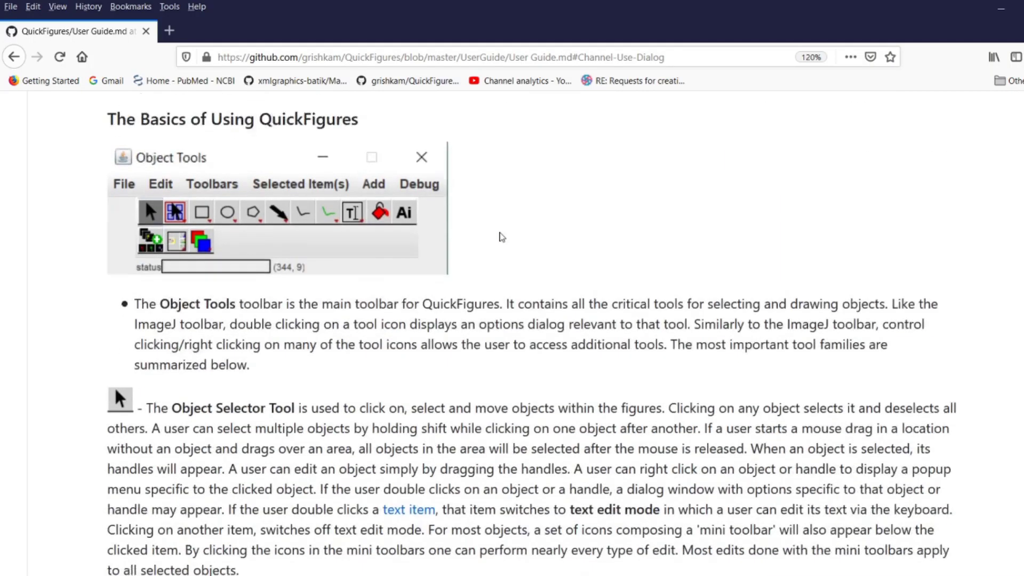
scroll(501, 255, "down", 3)
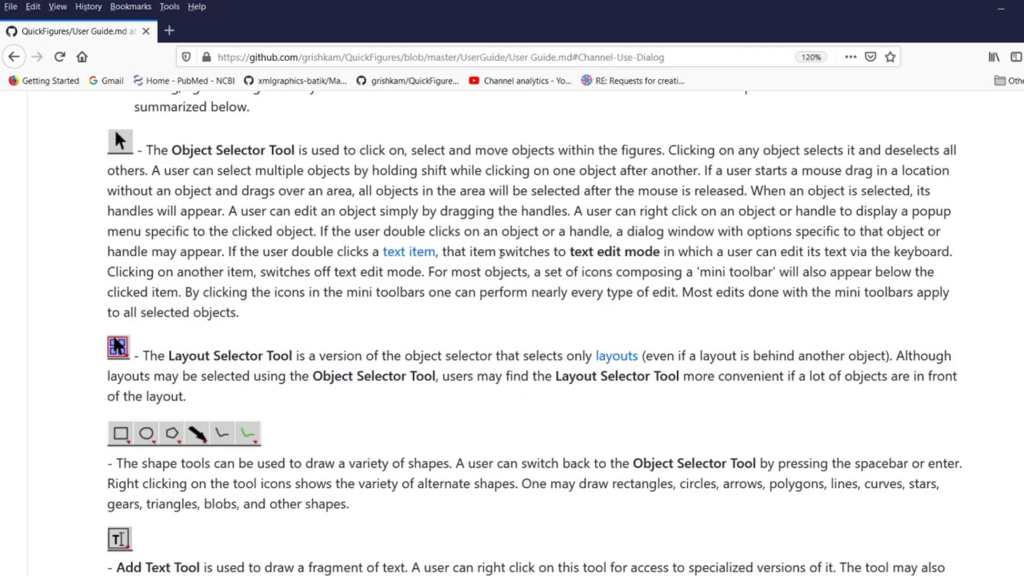
scroll(500, 255, "down", 3)
scroll(500, 255, "up", 5)
scroll(499, 256, "up", 5)
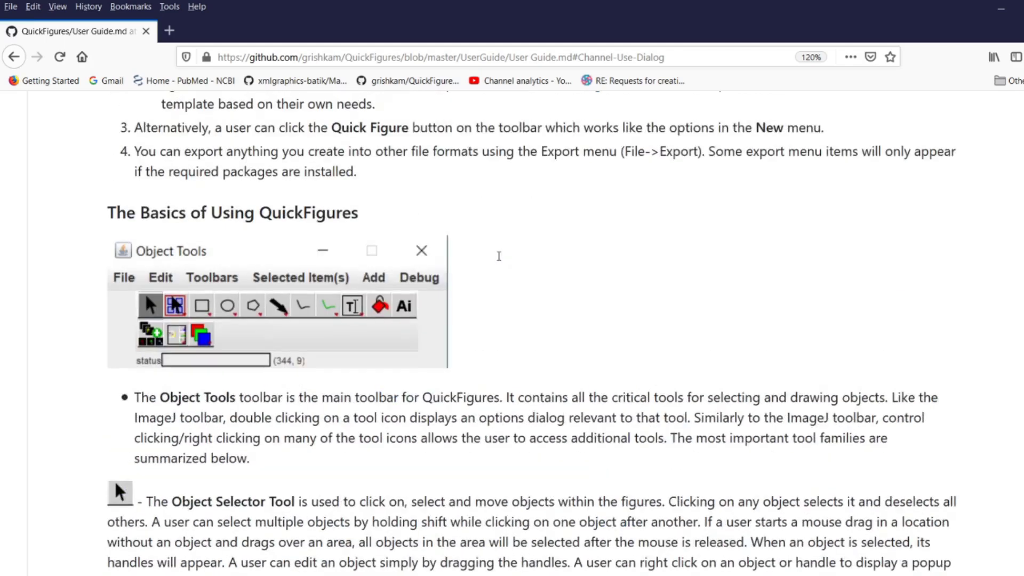
scroll(311, 322, "down", 7)
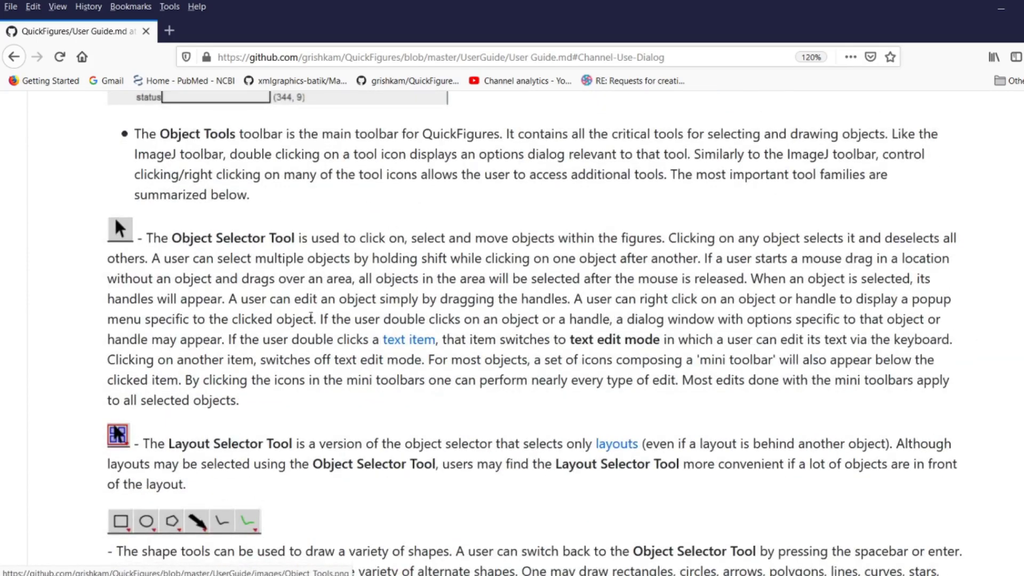
scroll(312, 321, "down", 8)
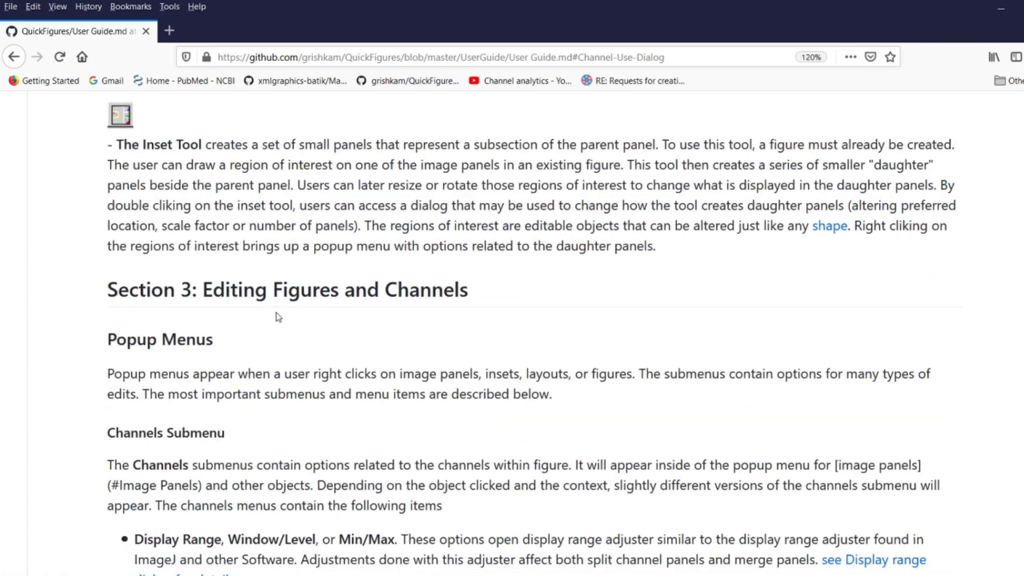
scroll(281, 314, "down", 5)
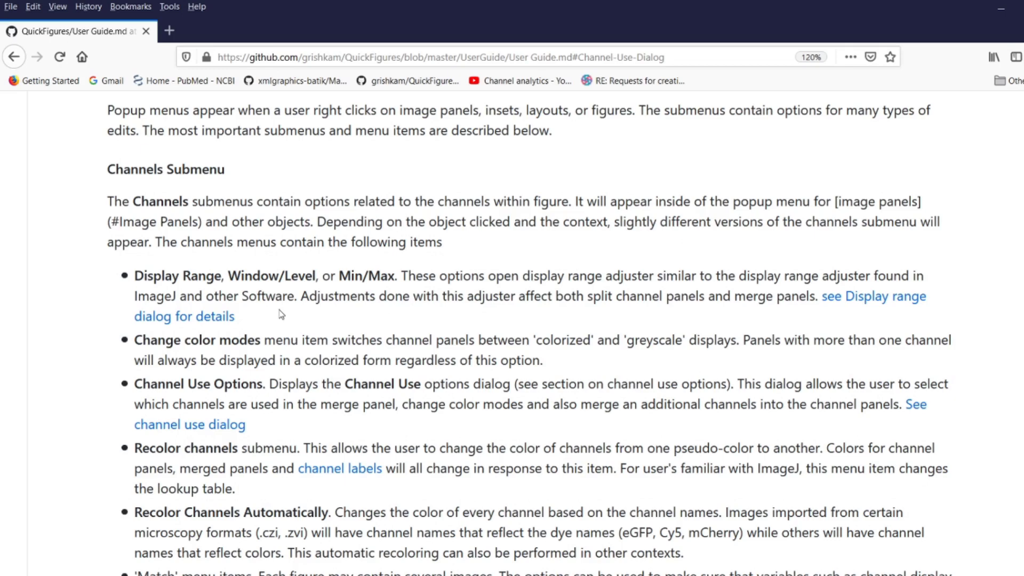
scroll(285, 314, "down", 8)
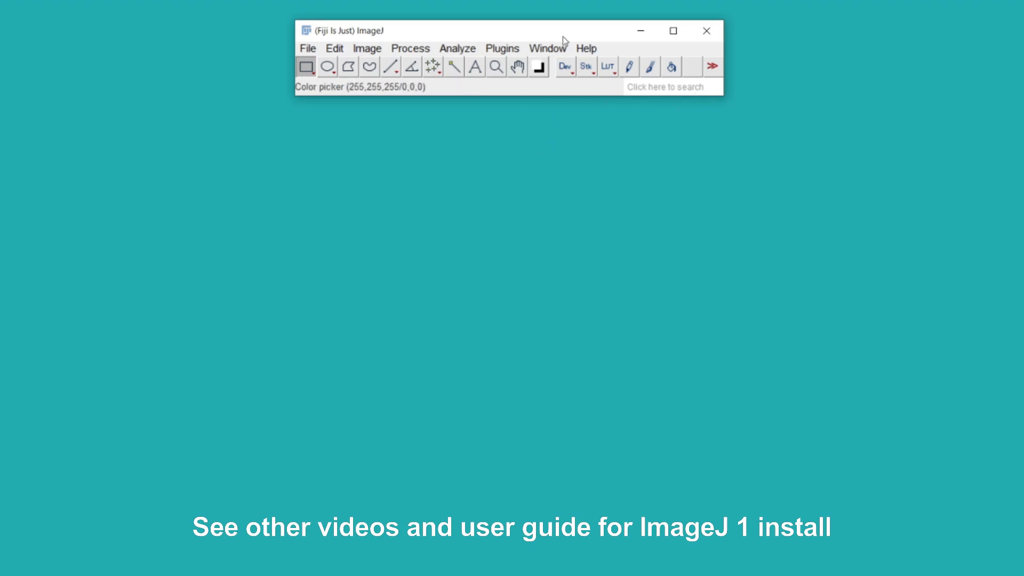
Launch the ImageJ updater from Help > Update and dismiss the up-to-date notice.
left_click(586, 48)
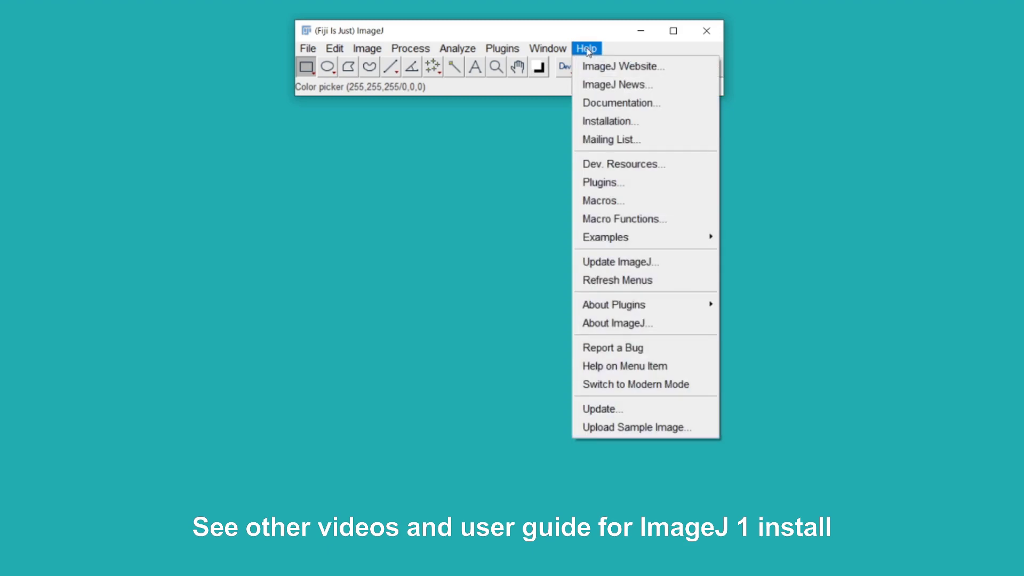
left_click(612, 409)
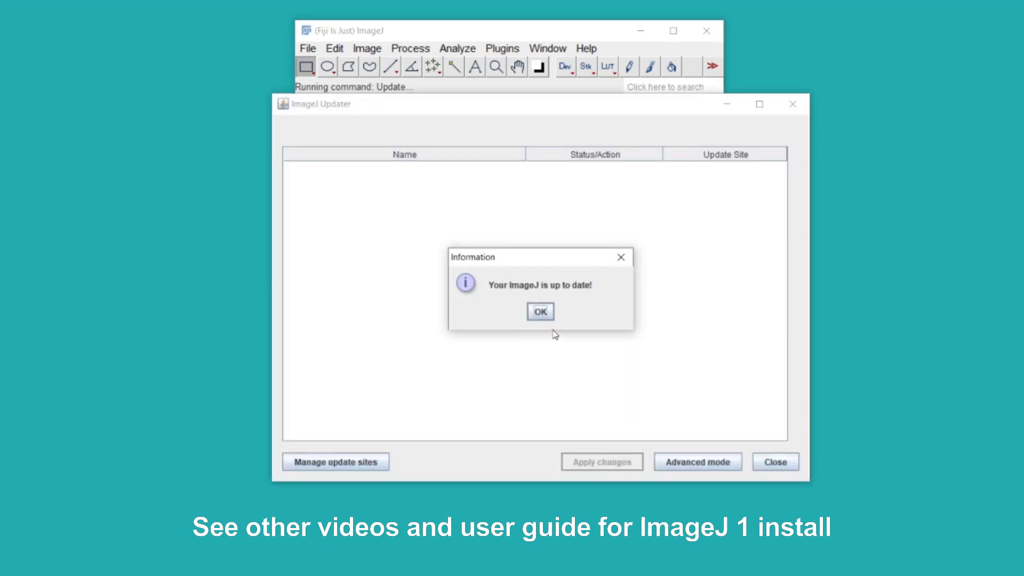
left_click(541, 312)
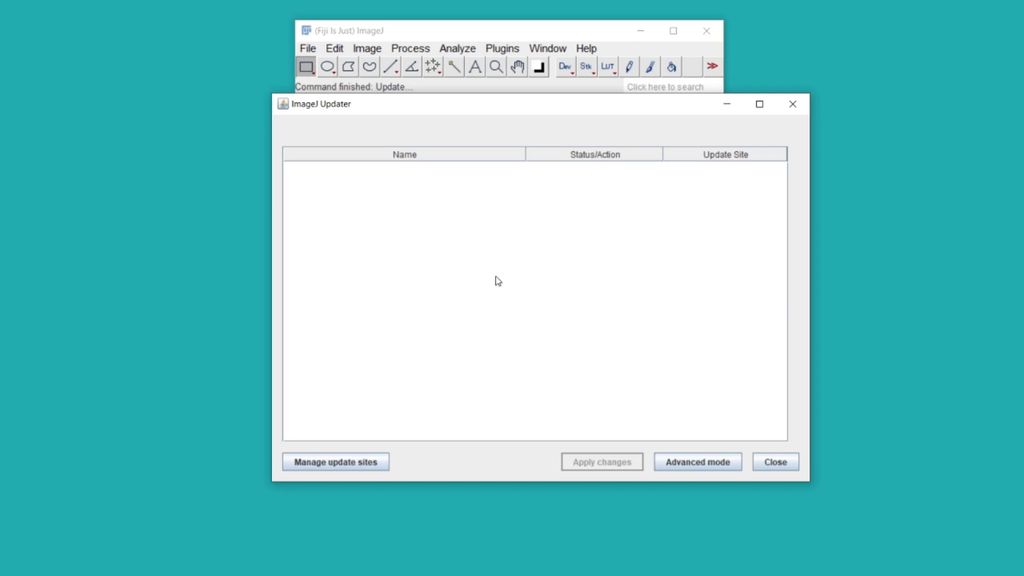
Enable the QuickFigures update site in the Manage update sites list.
left_click(341, 464)
scroll(439, 312, "down", 20)
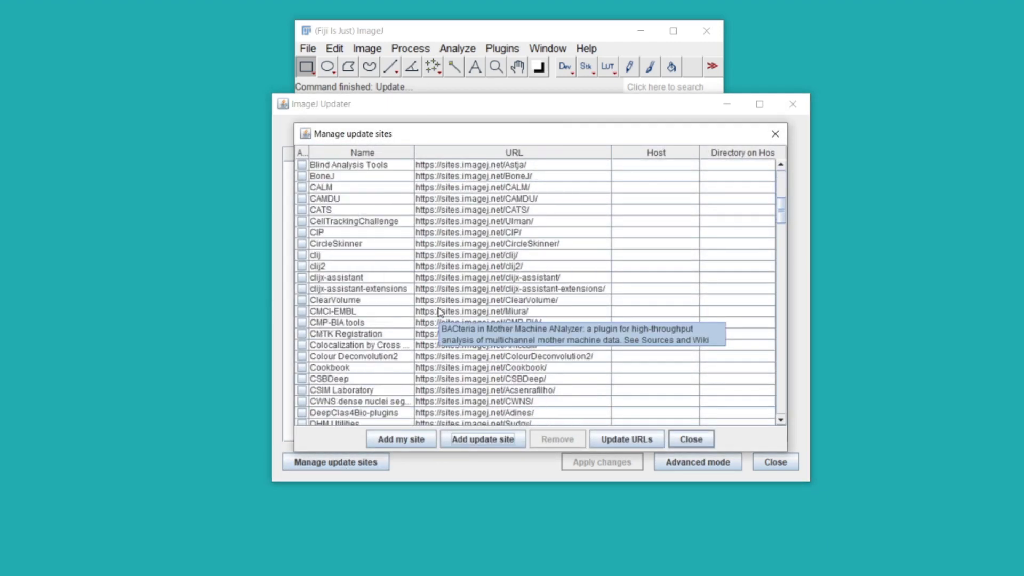
scroll(438, 312, "down", 20)
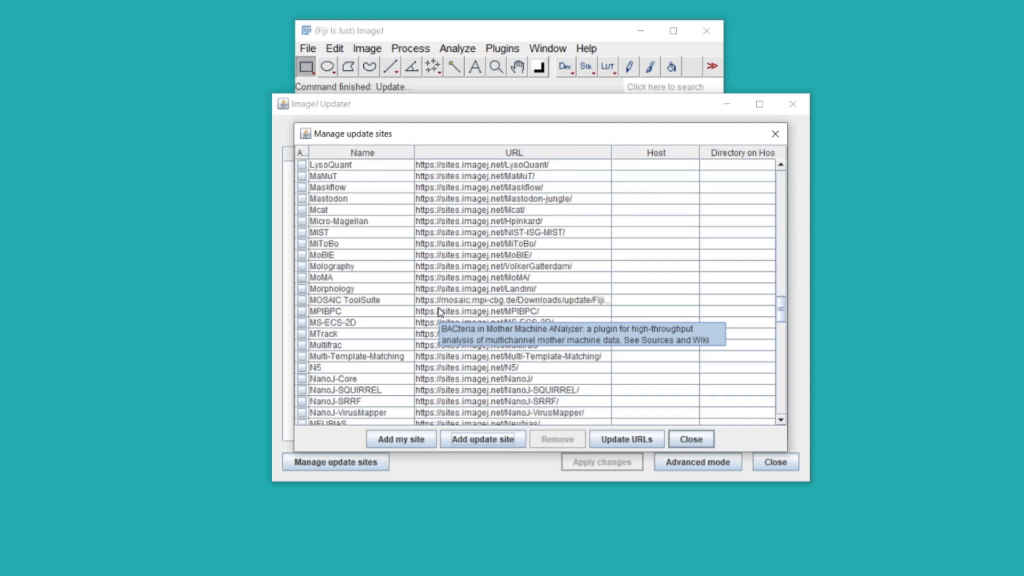
scroll(438, 311, "down", 5)
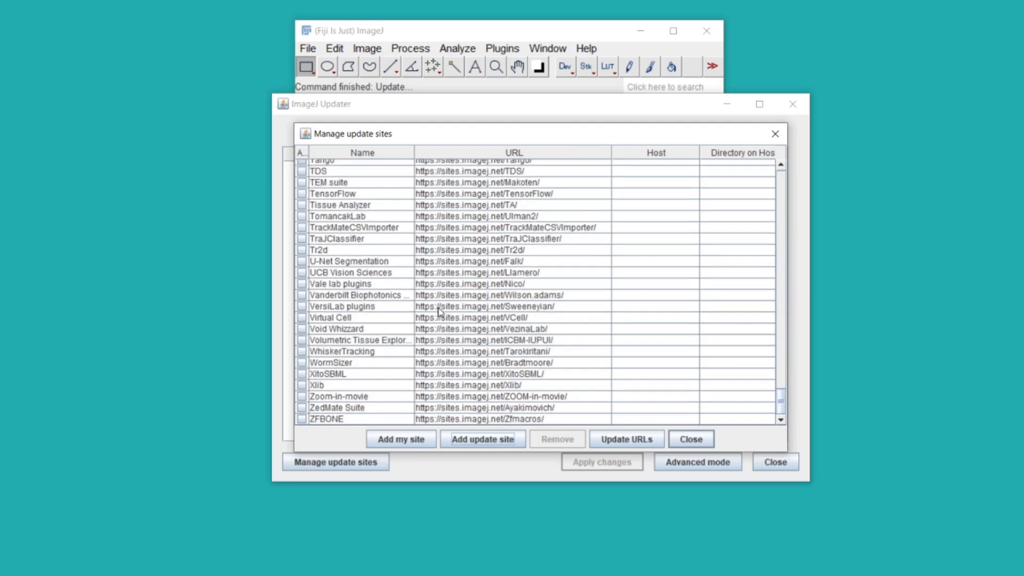
scroll(375, 274, "up", 5)
scroll(375, 274, "up", 8)
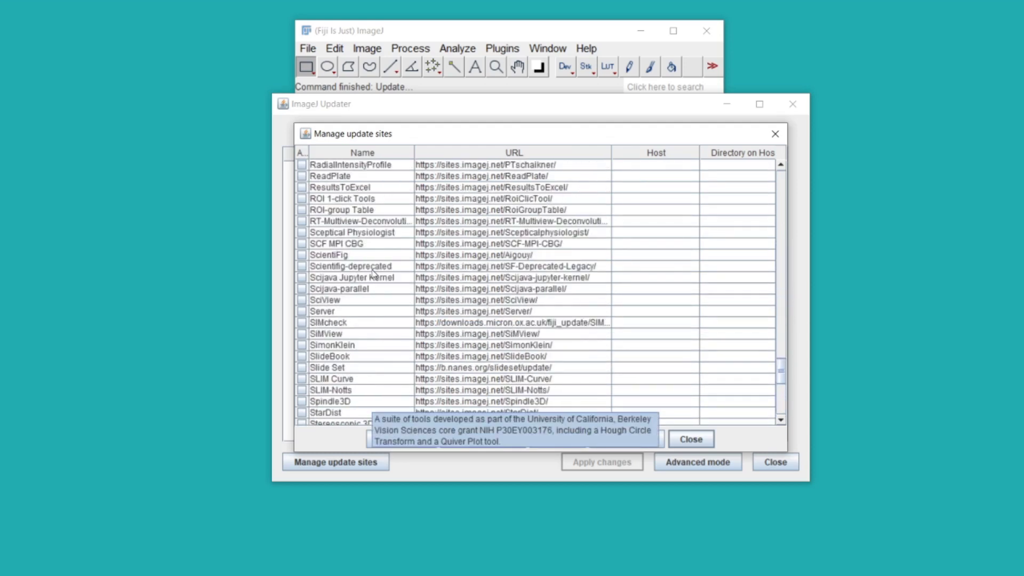
left_click(301, 266)
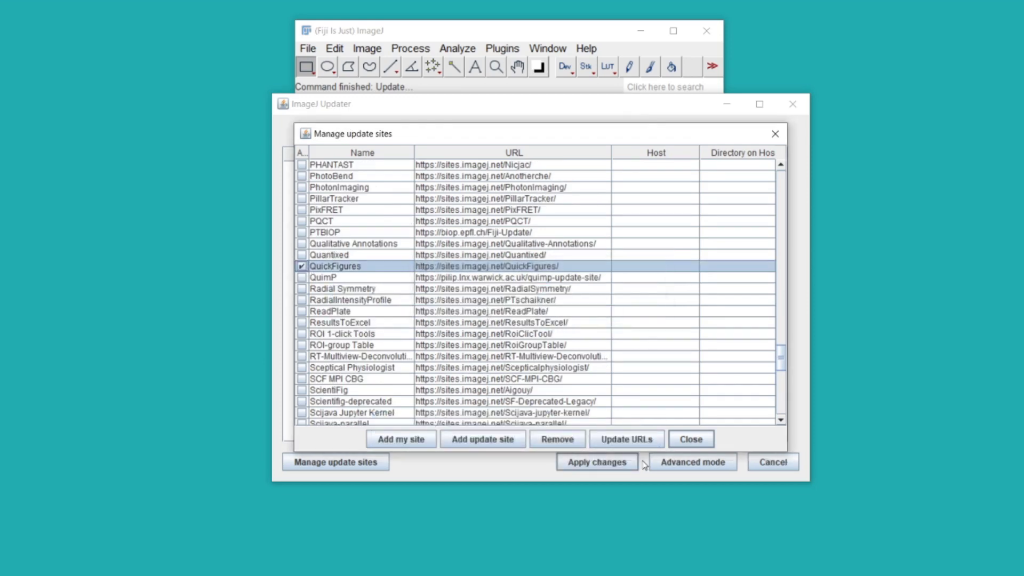
Apply changes in the updater to install the pending QuickFigures files.
left_click(689, 441)
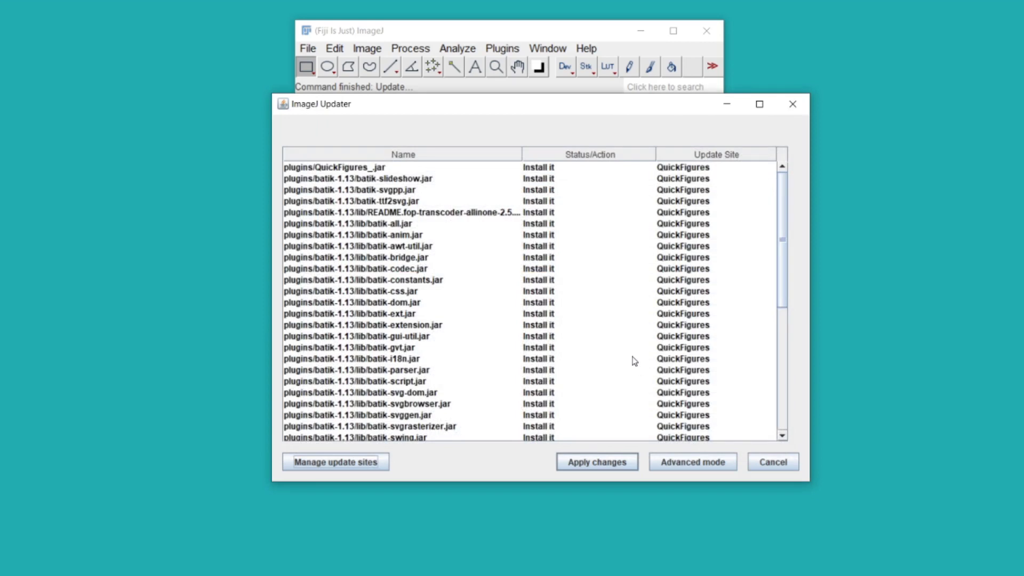
left_click(585, 466)
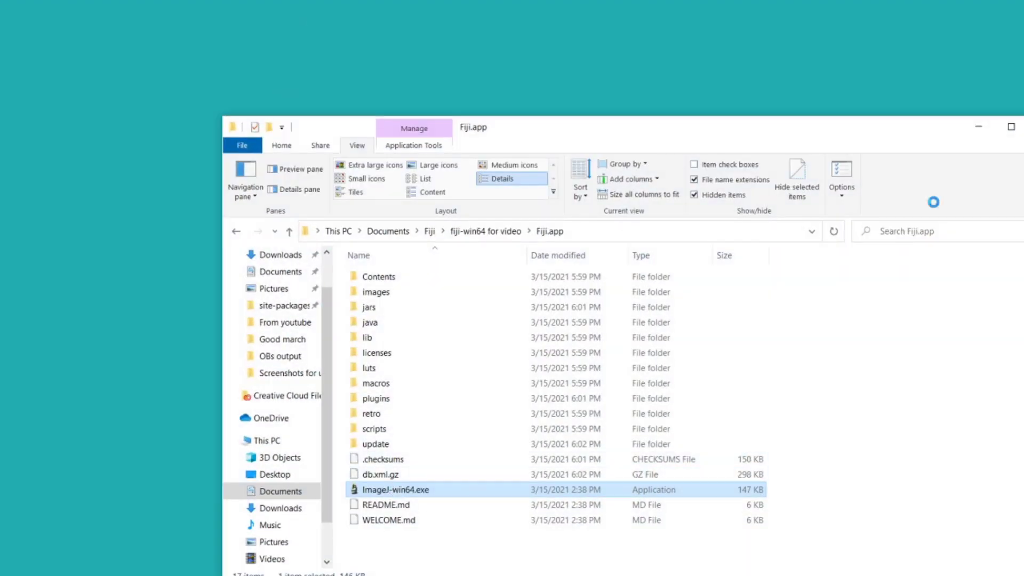
Show the QuickFigures main toolbar and set it to open at every ImageJ startup.
left_click(978, 126)
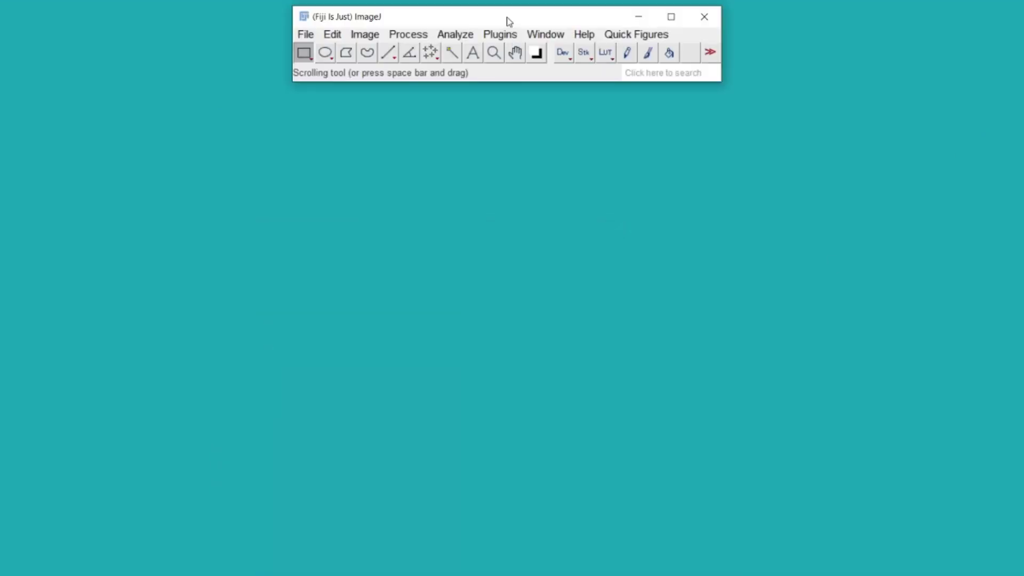
left_click_drag(508, 21, 501, 28)
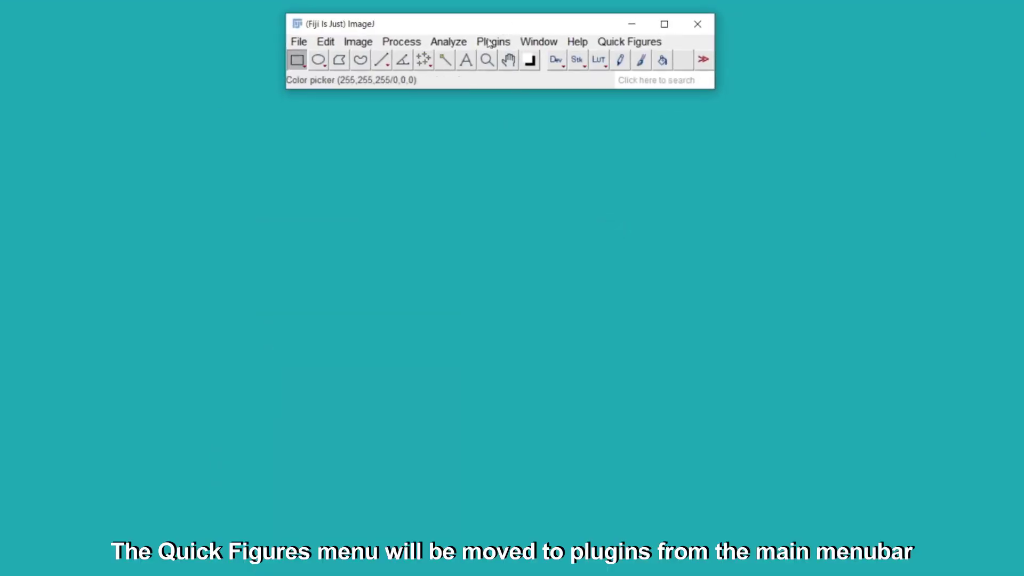
left_click(494, 45)
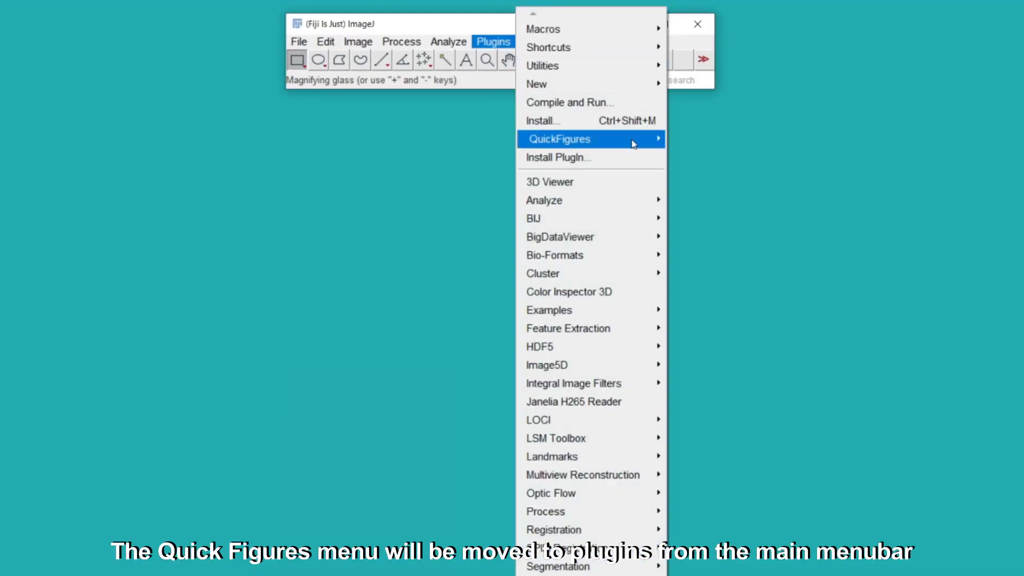
mouse_move(633, 145)
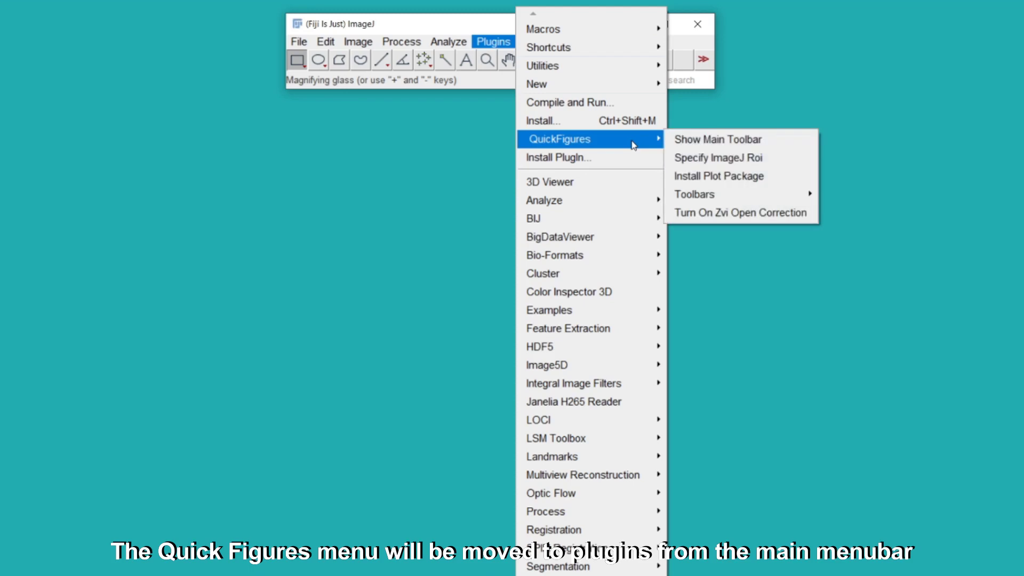
left_click(710, 141)
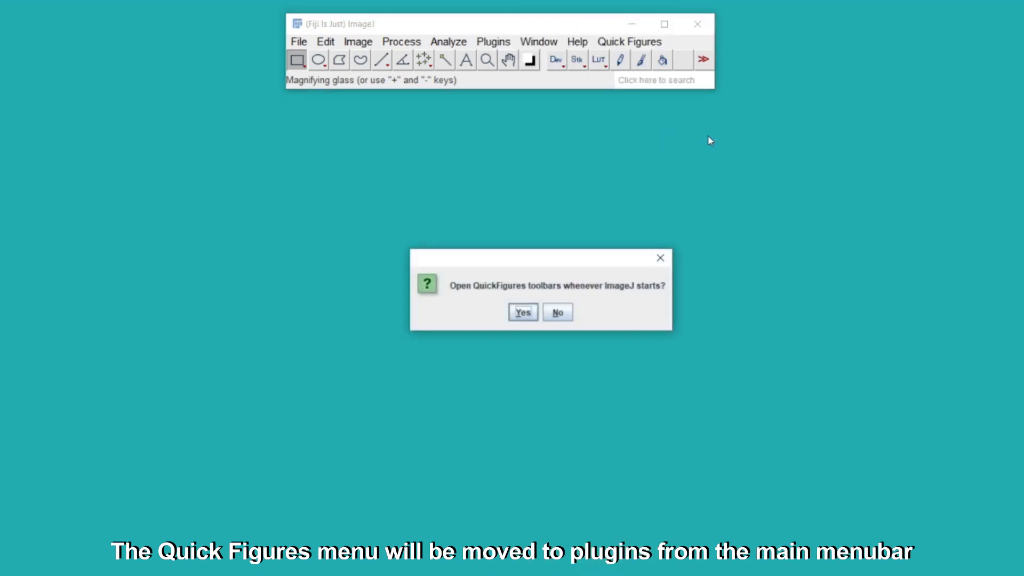
left_click_drag(573, 263, 554, 206)
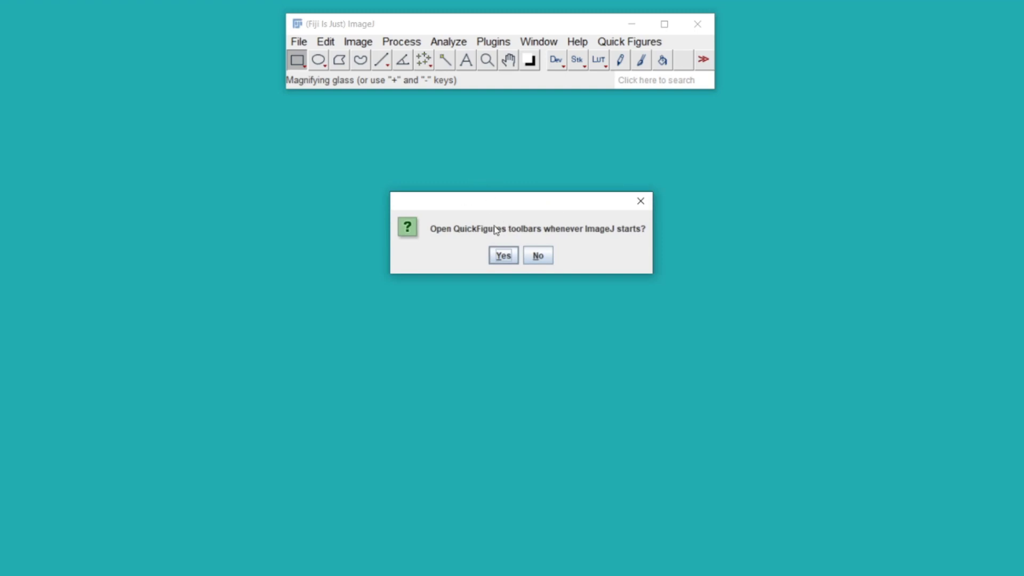
left_click(504, 256)
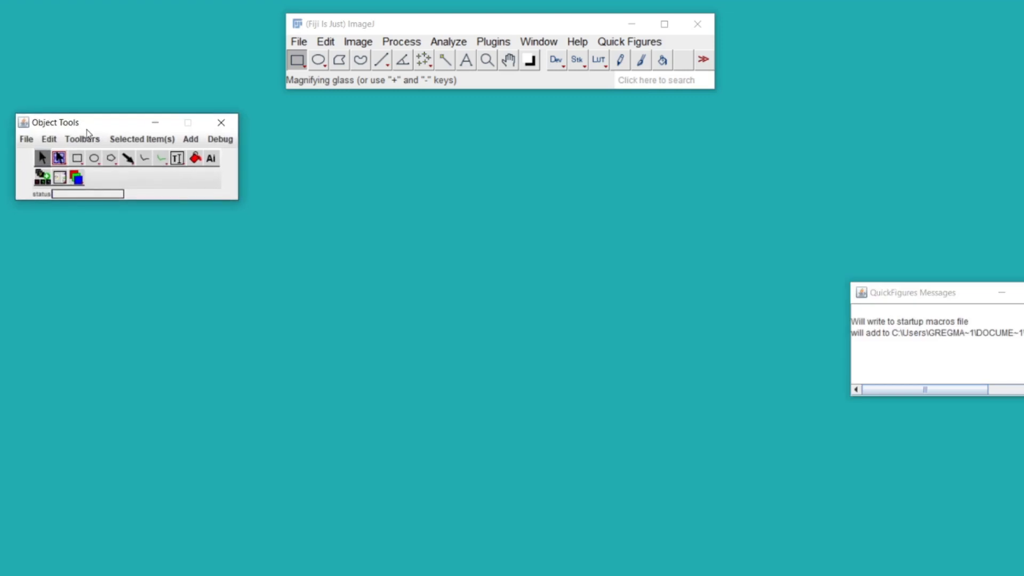